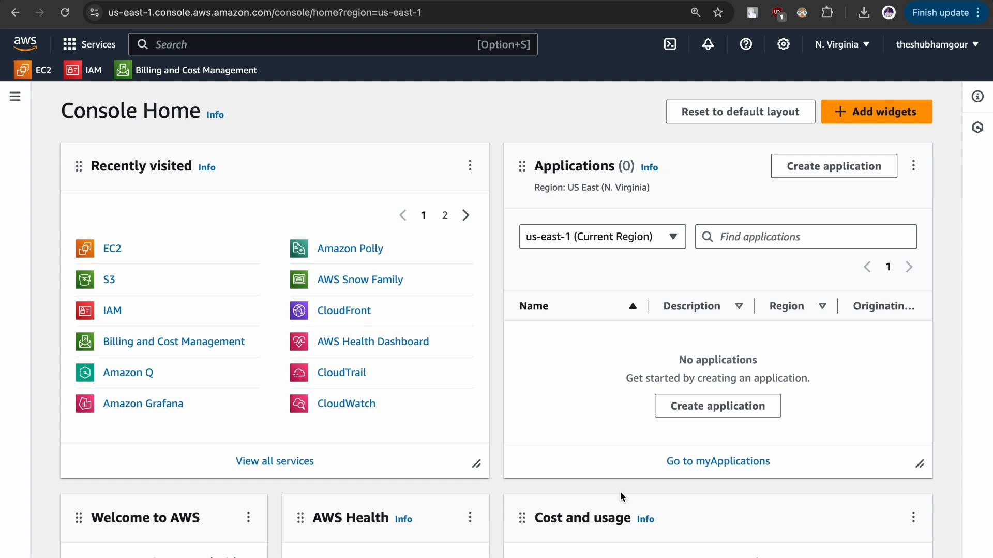
Step: Create the general purpose bucket 'theshubhammfa' in us-east-1 with Bucket Versioning enabled
left_click(109, 287)
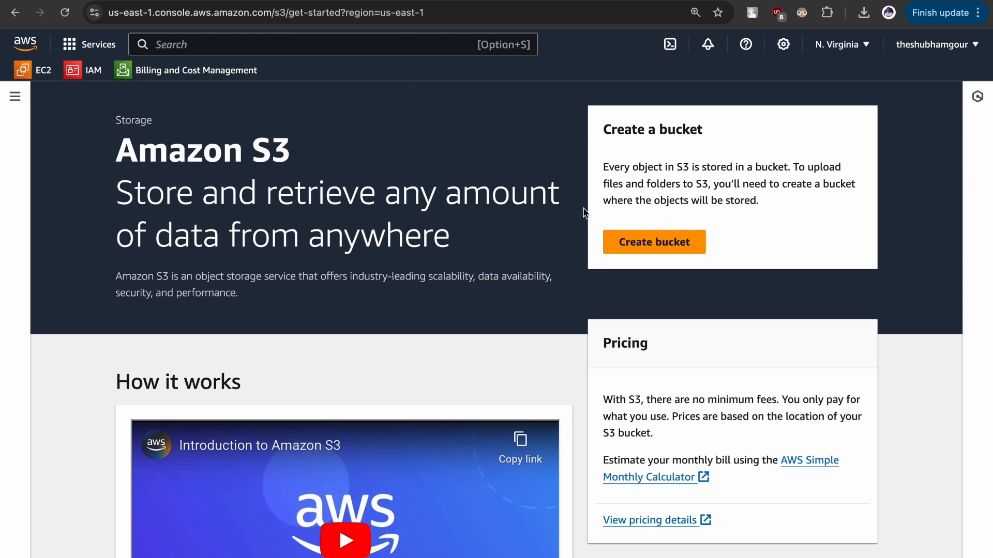
left_click(641, 245)
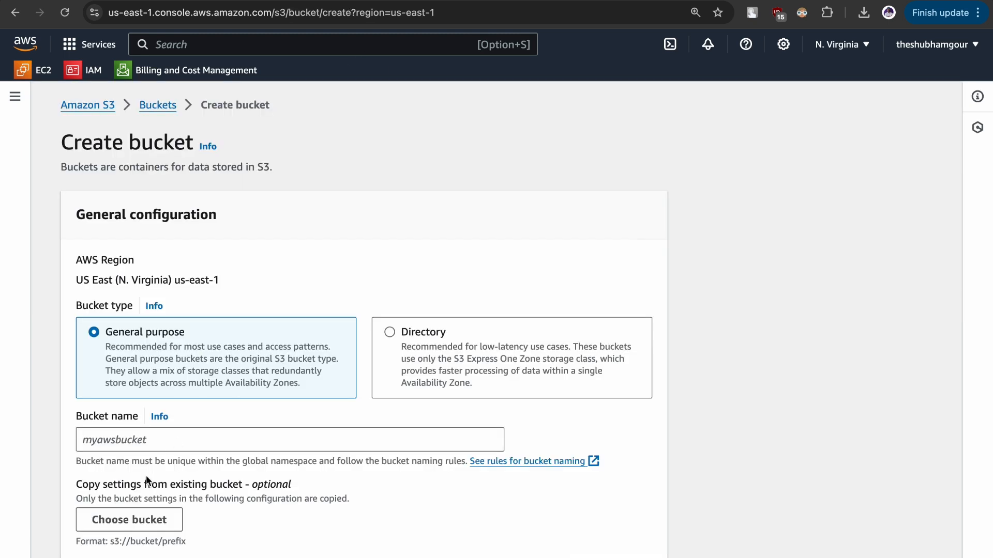
left_click(132, 448)
type("theshubham")
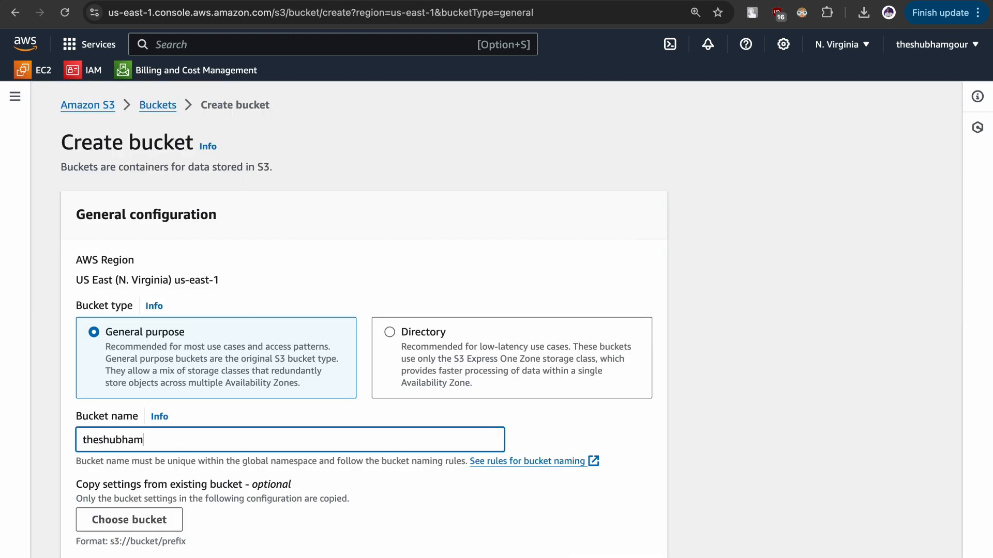
type("mfa")
scroll(362, 310, "down", 10)
scroll(65, 358, "down", 10)
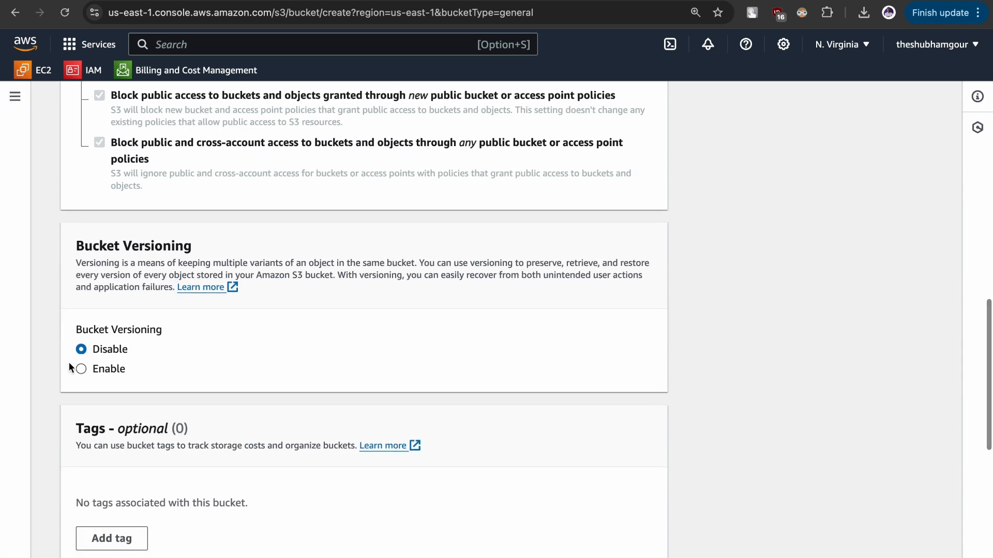
left_click(81, 369)
scroll(293, 415, "down", 10)
left_click(610, 538)
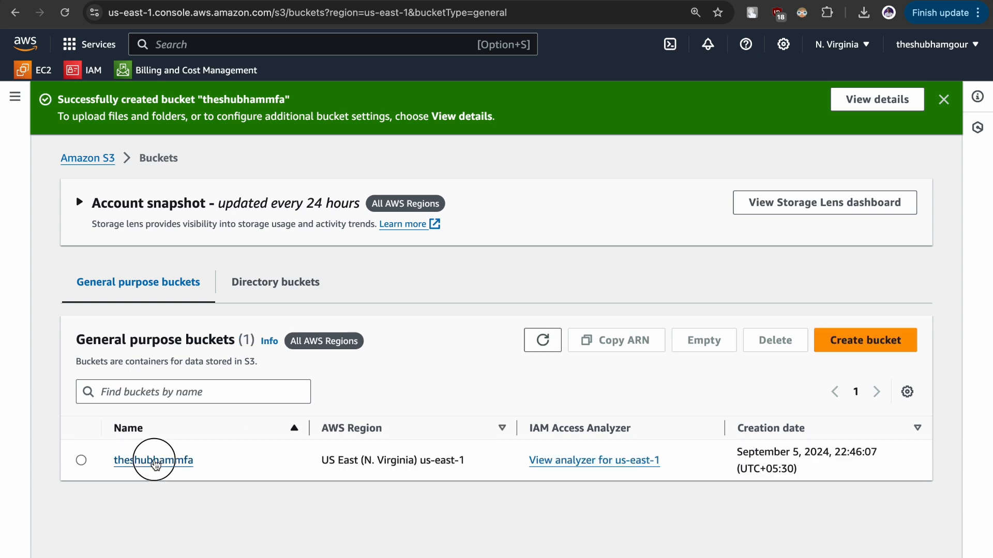
left_click(154, 460)
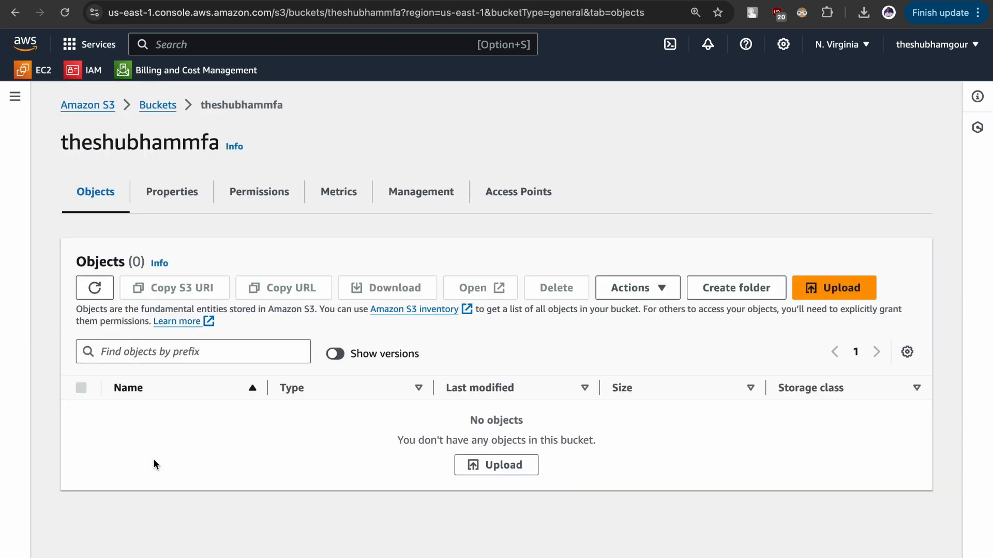
Step: Review theshubhammfa's versioning settings (Enabled, MFA delete Disabled) and cancel without changes
left_click(168, 193)
scroll(293, 402, "down", 1)
scroll(293, 402, "down", 2)
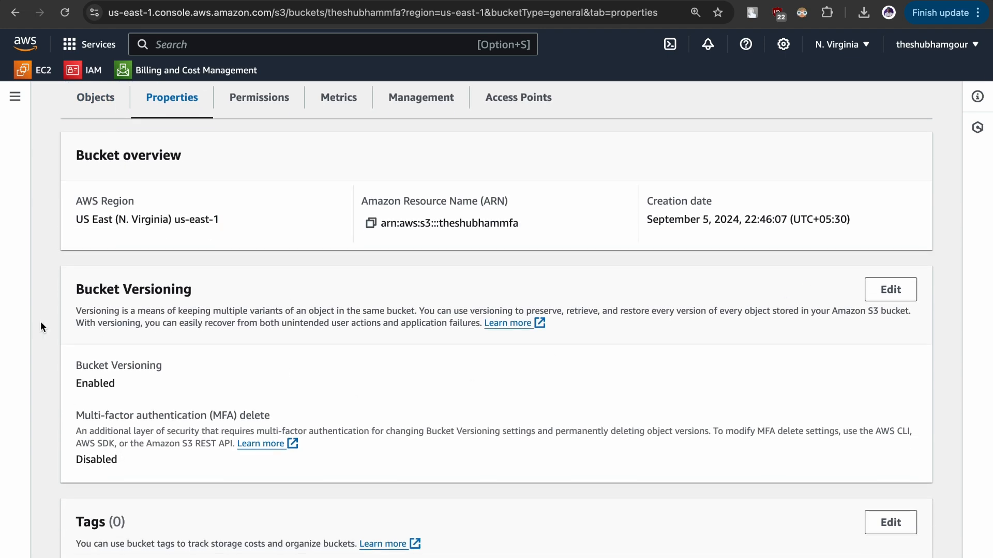
left_click_drag(98, 293, 286, 304)
left_click(891, 290)
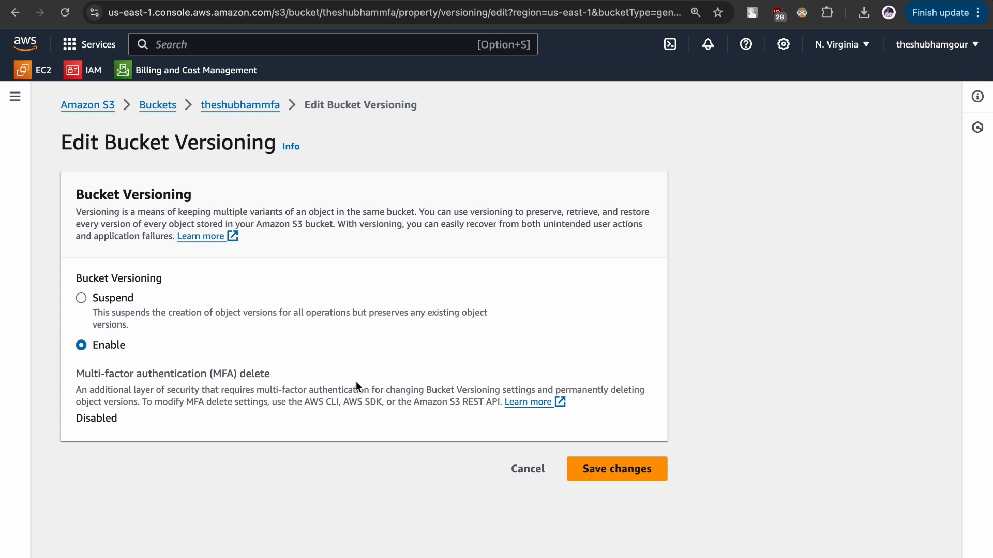
left_click_drag(56, 386, 438, 436)
left_click(437, 435)
left_click(527, 469)
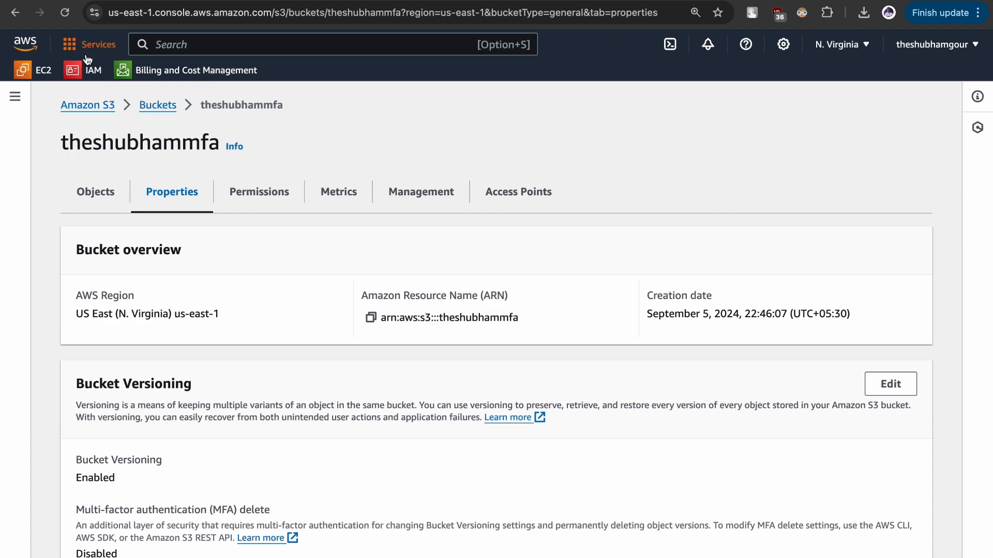
Step: Go to the IAM Dashboard and confirm the root user already has MFA assigned
left_click(92, 72)
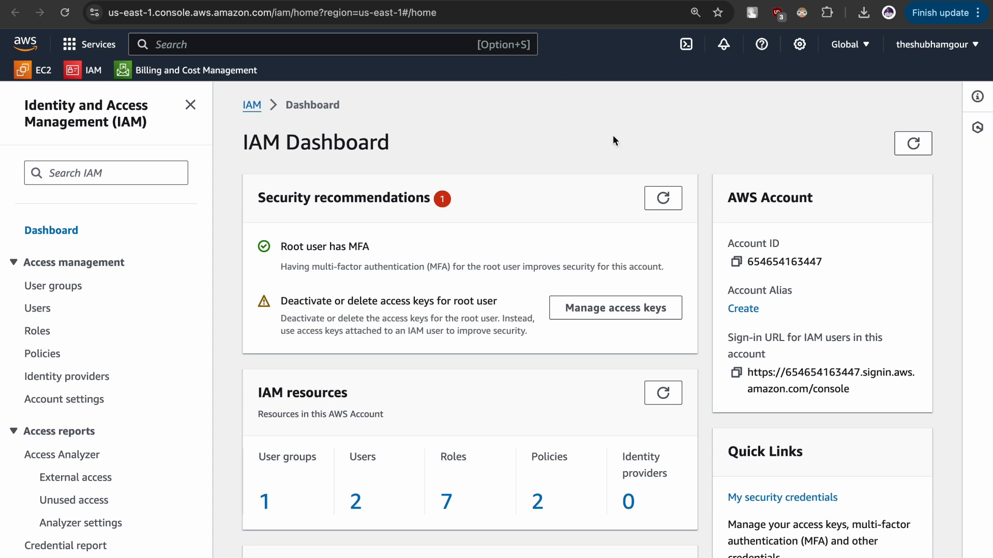
scroll(783, 453, "down", 1)
scroll(784, 452, "down", 1)
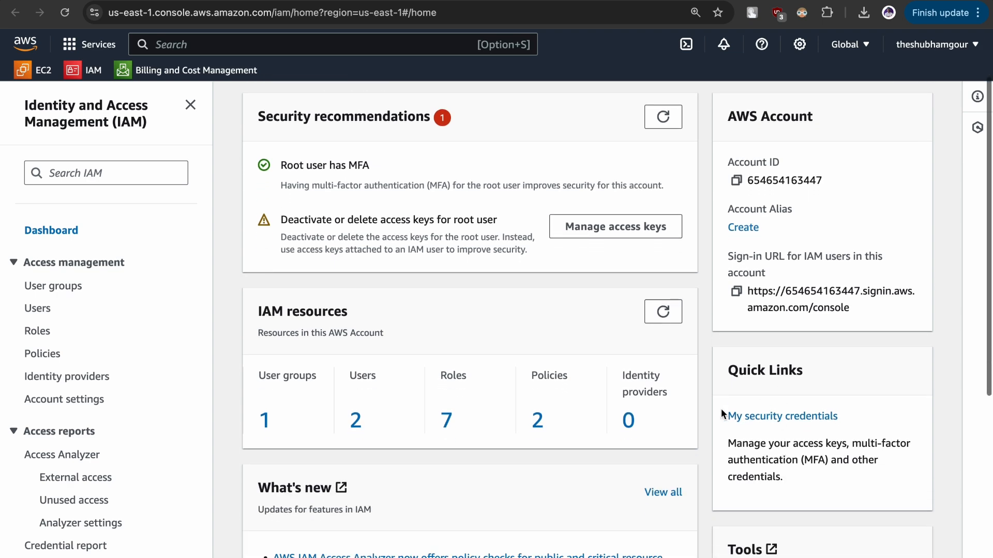
Step: View the root user's Security credentials, showing one virtual MFA device and one access key
left_click(821, 418)
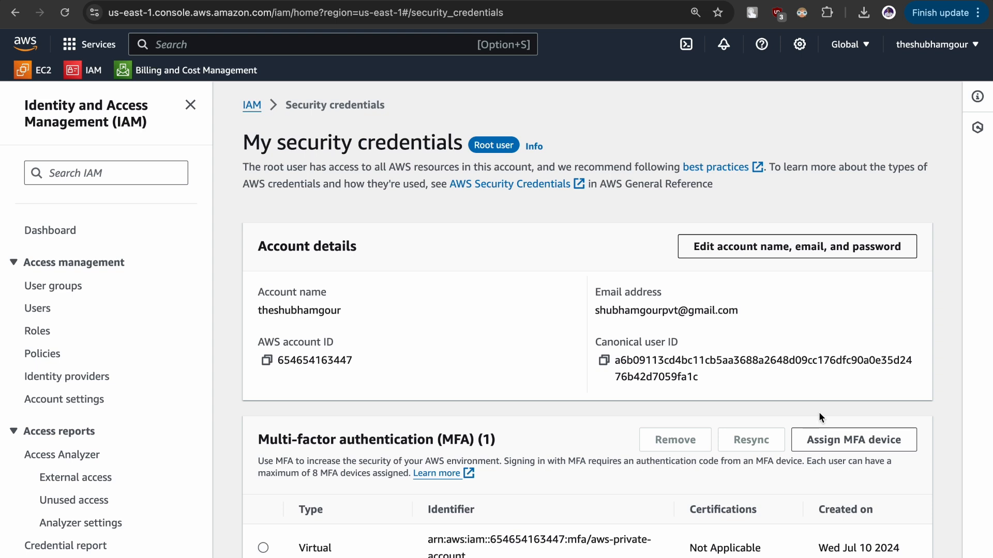
scroll(819, 417, "down", 4)
left_click_drag(269, 256, 505, 257)
left_click(504, 252)
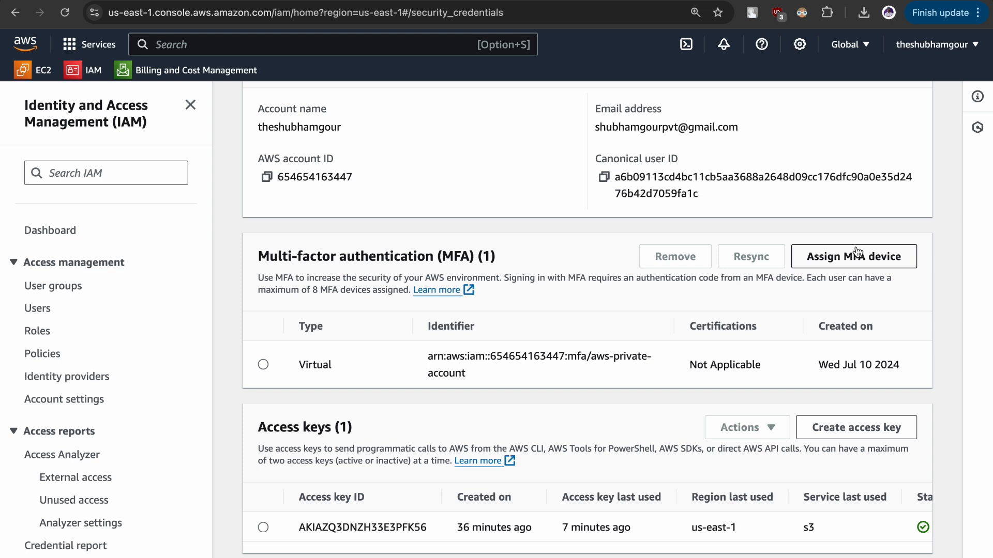
scroll(857, 251, "down", 3)
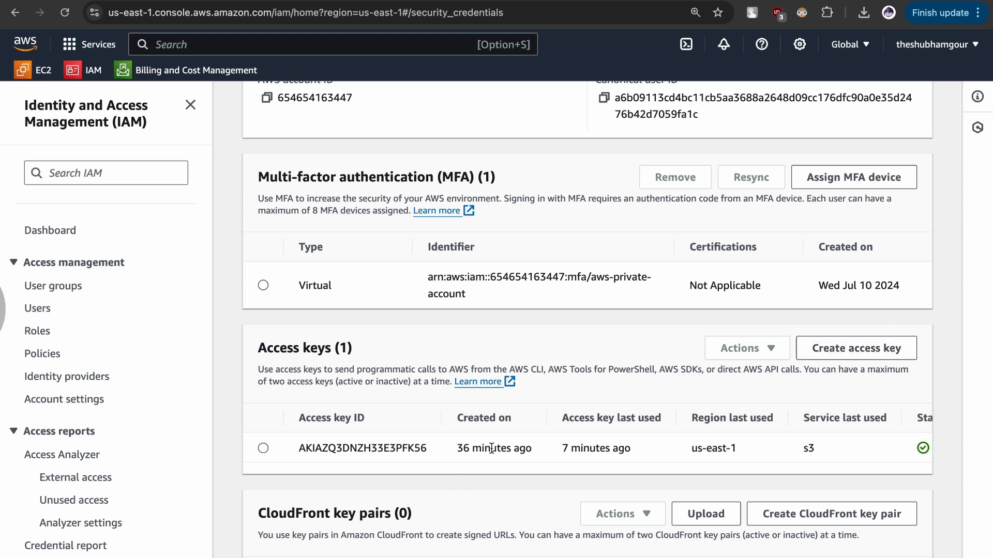
mouse_move(492, 448)
Step: Copy the 'aws configure --profile root-mfa-delete-demo' command from the GitHub README
left_click(396, 1)
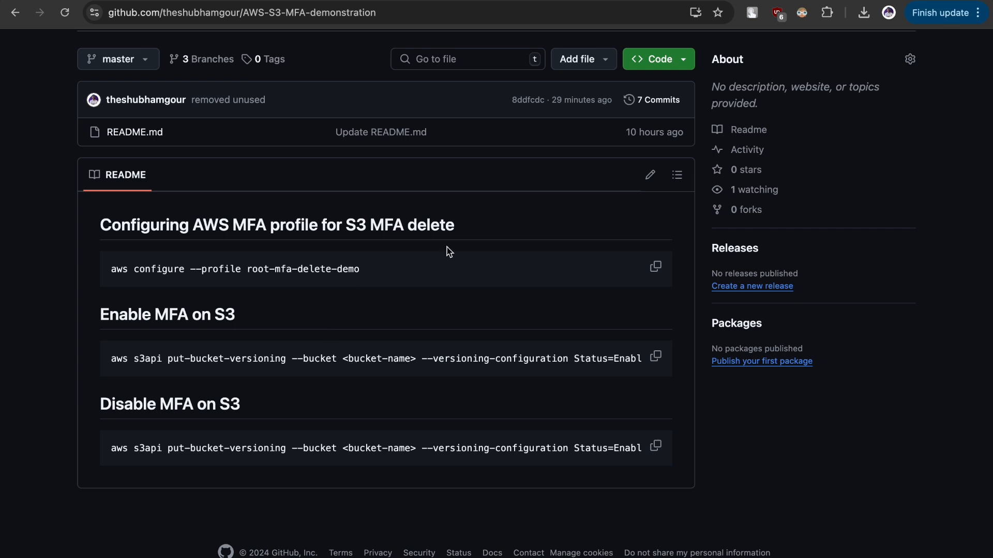
left_click(655, 267)
left_click_drag(207, 265, 326, 266)
left_click(275, 268)
left_click_drag(247, 268, 361, 268)
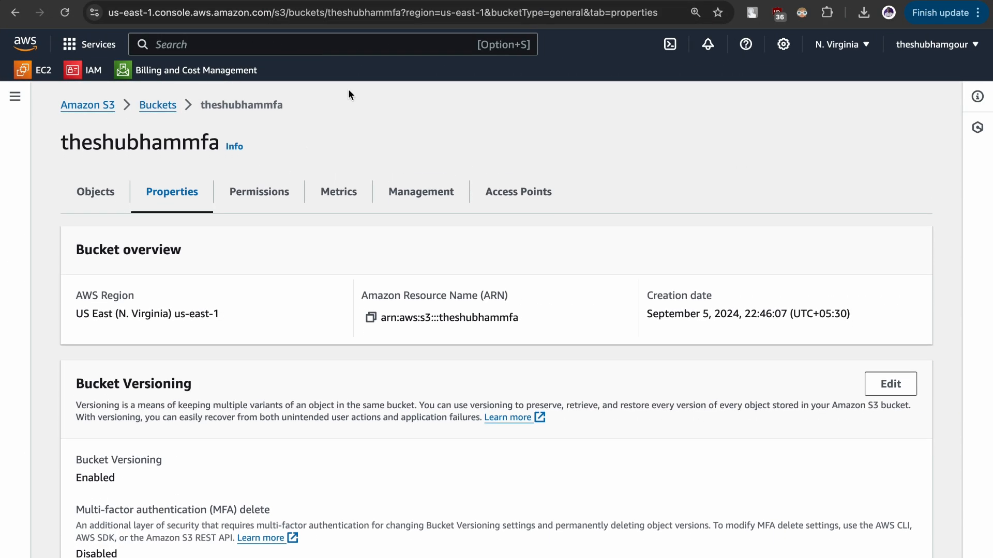
Step: Confirm the region is US East (N. Virginia), then move to the full-screen terminal
left_click(838, 46)
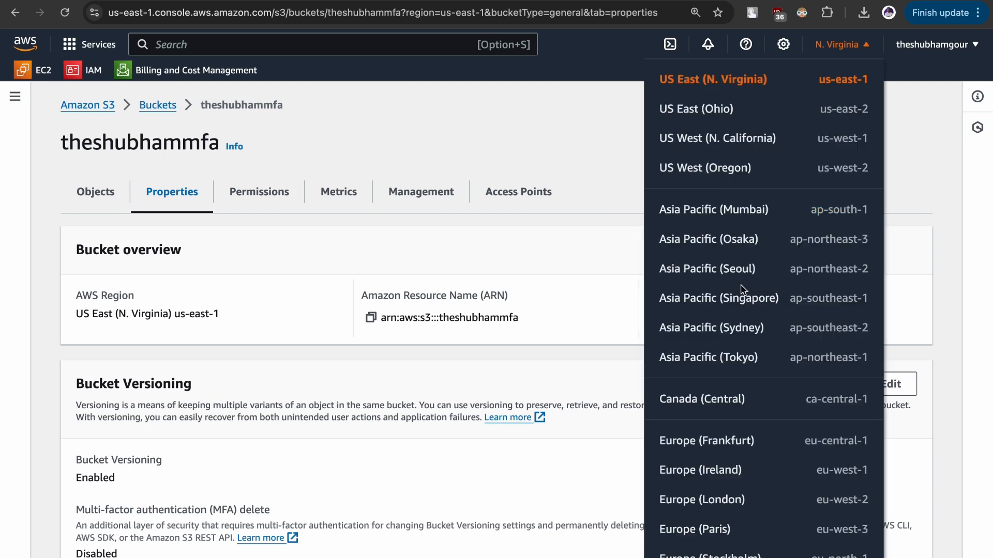
left_click(362, 95)
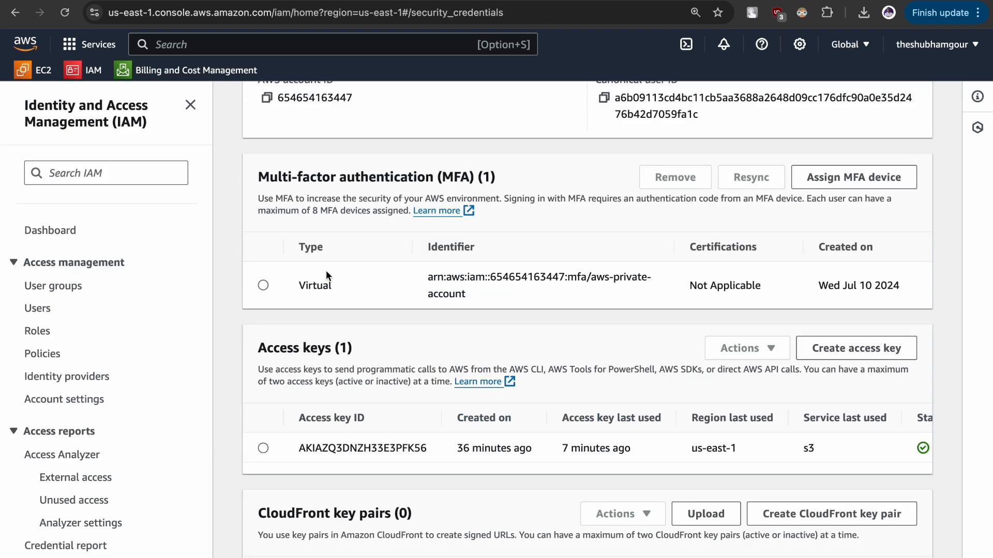
key("ctrl+Left")
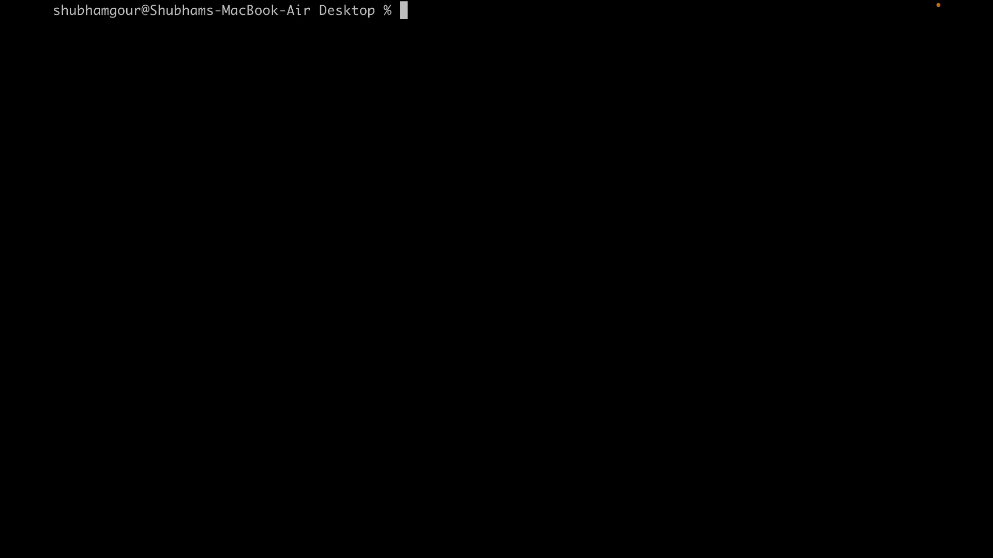
Step: Paste the README's enable-MFA-delete put-bucket-versioning command into Terminal
key("super+Tab")
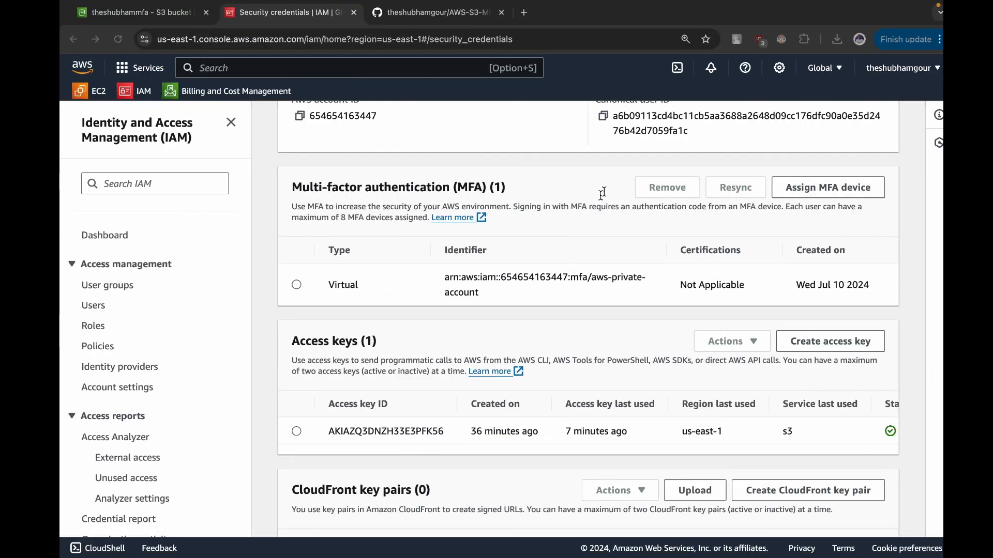
left_click(437, 14)
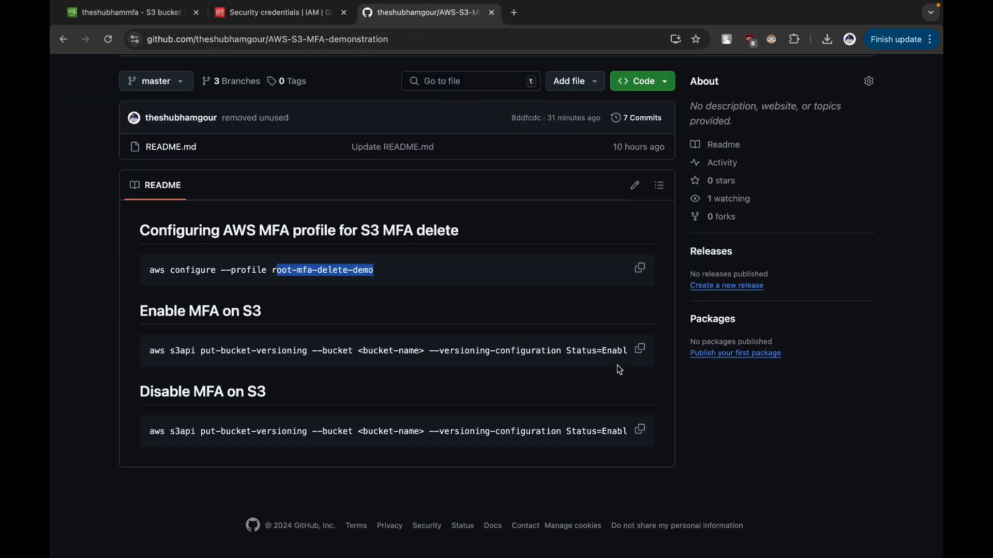
left_click(639, 348)
key("super+Tab")
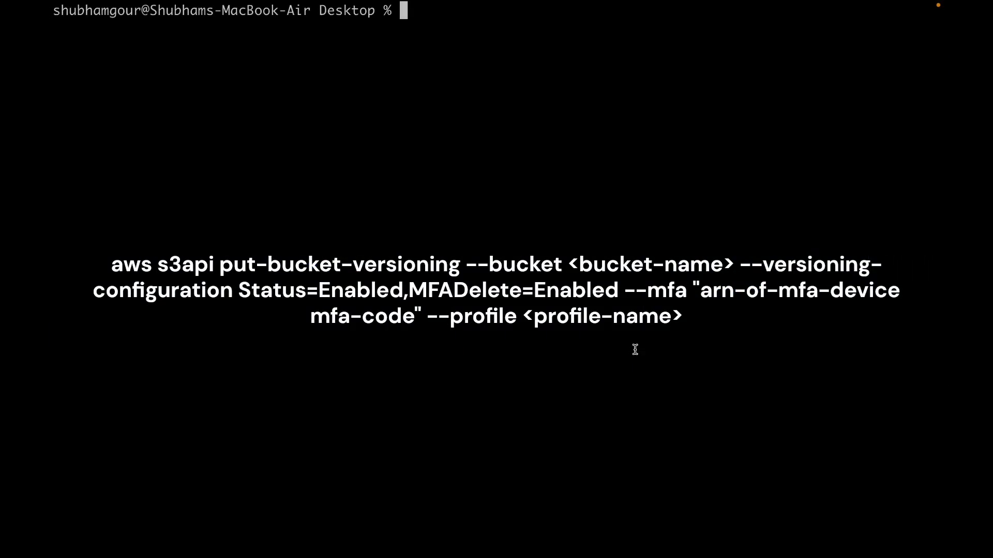
key("super+v")
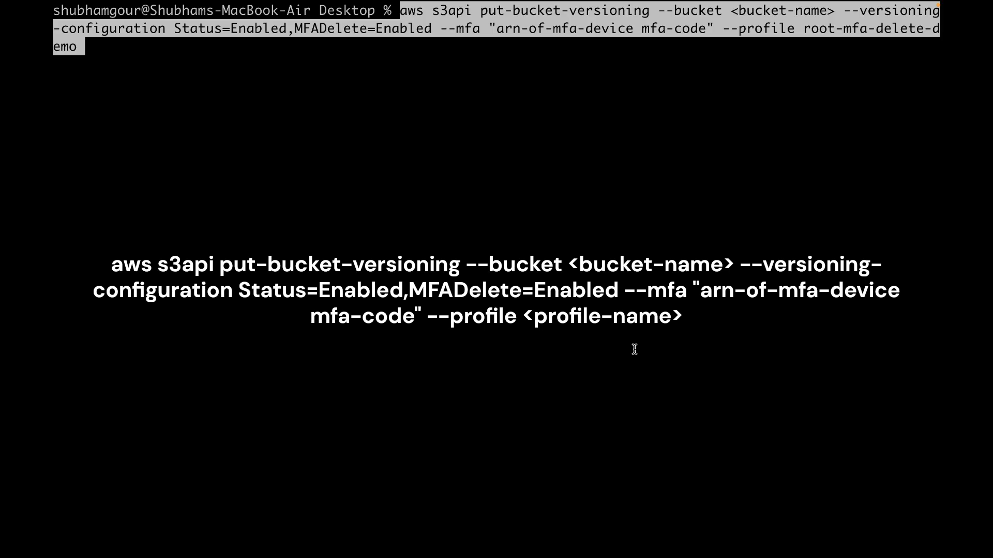
Step: Highlight the put-bucket-versioning subcommand and --bucket option in the drafted command
key("Left")
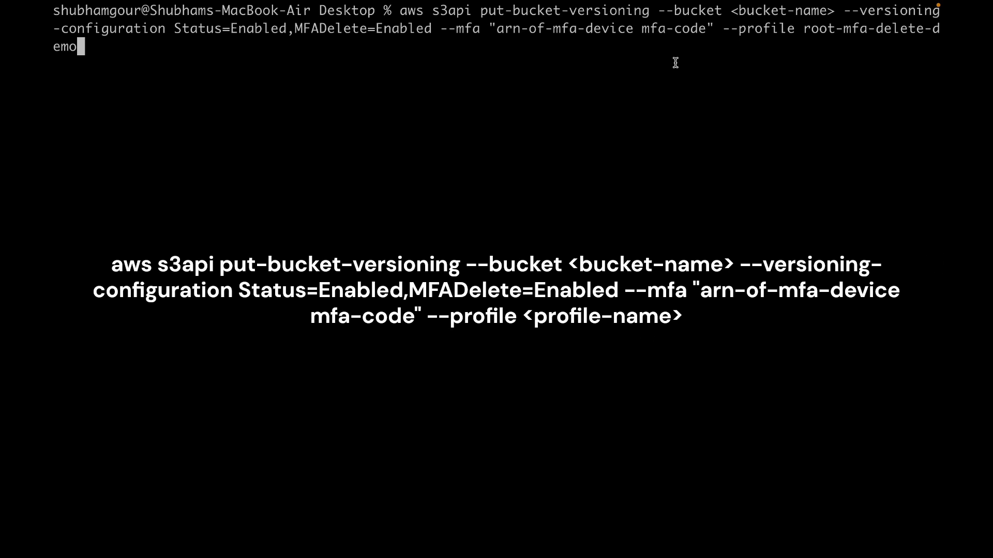
left_click(478, 12)
left_click_drag(478, 12, 642, 11)
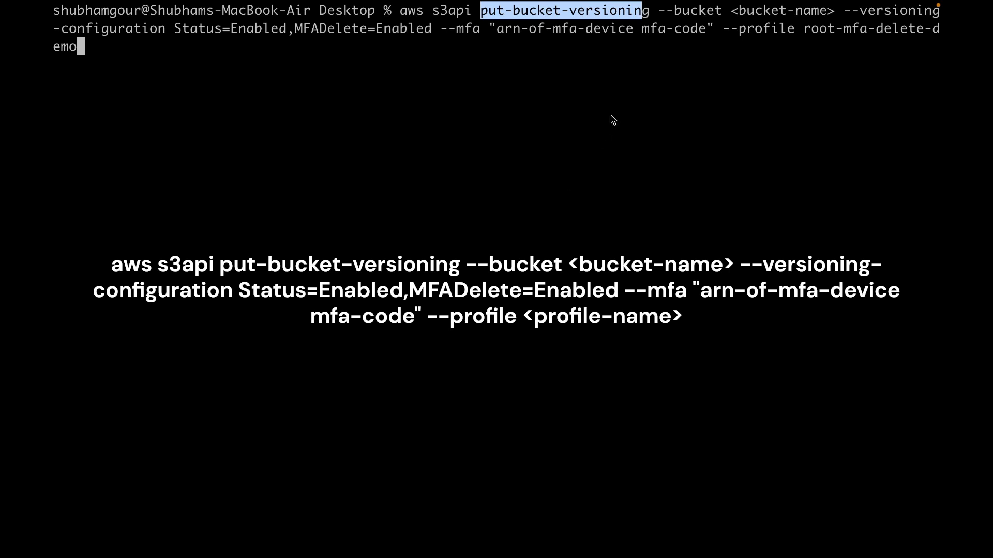
left_click_drag(658, 12, 837, 15)
key("ctrl+Right")
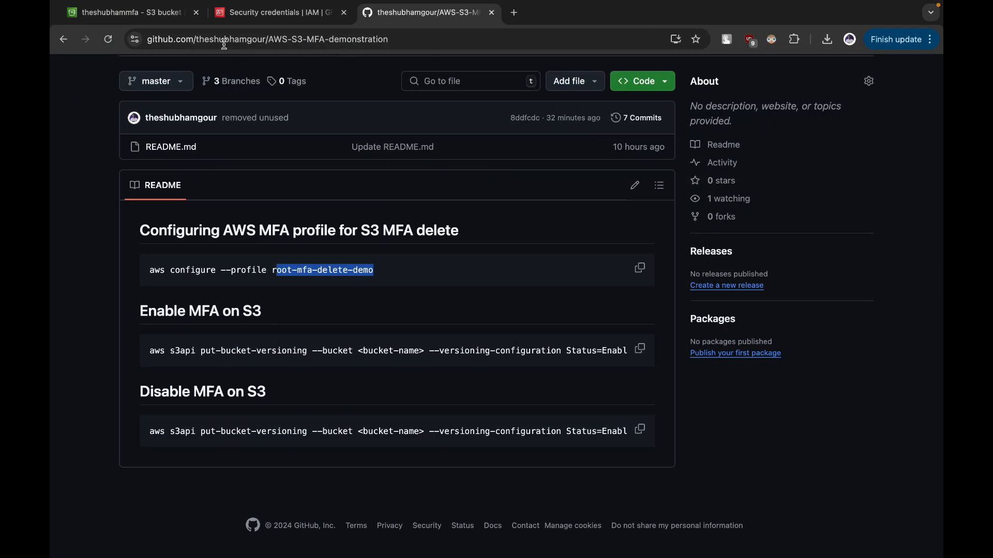
Step: Replace the <bucket-name> placeholder in the command with theshubhammfa
left_click(133, 16)
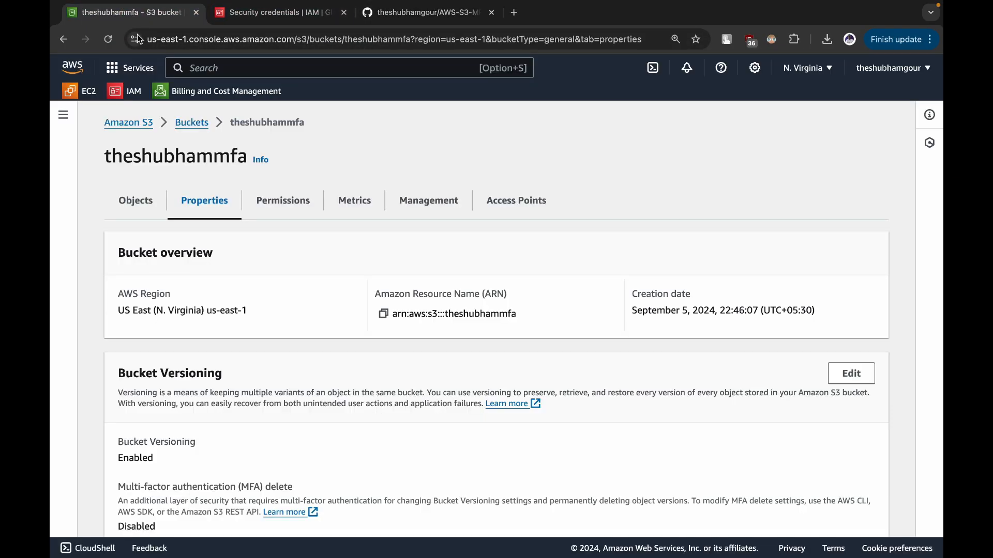
double_click(154, 161)
key("ctrl+Left")
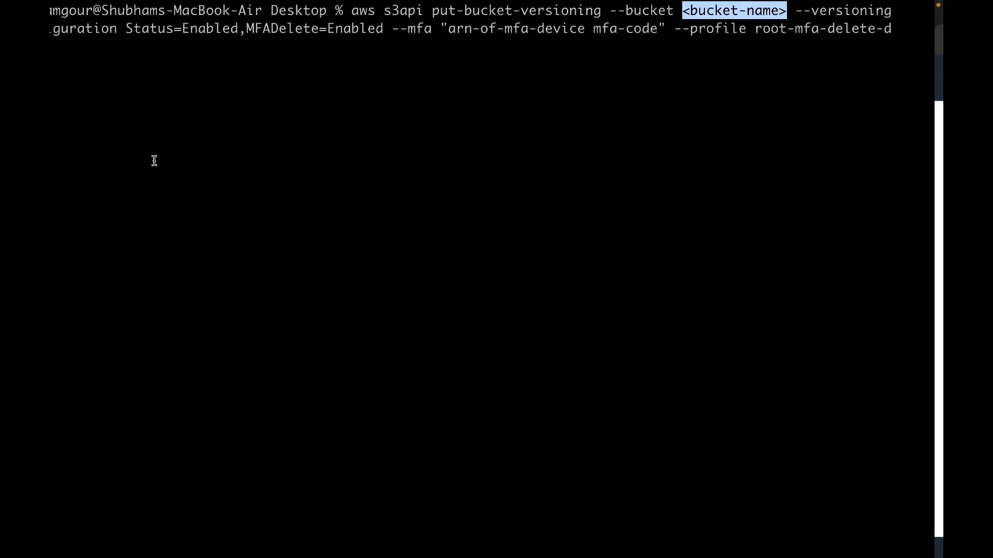
key("Left")
key("Left")
key("Left")
key("Left")
key("Left")
key("ctrl+a")
key("Right")
key("Right")
key("Right")
key("Right")
key("Right")
key("Right")
key("Right")
key("Right")
key("Right")
key("Right")
key("Right")
key("Right")
key("Right")
key("Right")
key("Right")
key("Right")
key("Right")
key("Right")
key("Right")
key("Right")
key("Right")
key("Right")
key("Right")
key("Right")
key("Right")
key("Right")
key("Right")
key("Right")
key("Right")
key("Right")
key("Right")
key("Right")
key("Right")
key("Right")
key("Right")
key("Right")
key("Right")
key("Right")
key("Right")
key("Right")
key("Right")
key("Right")
key("Right")
key("Right")
key("Right")
key("Right")
key("Right")
key("Right")
key("Right")
key("Right")
key("BackSpace")
key("BackSpace")
key("BackSpace")
key("BackSpace")
key("BackSpace")
key("BackSpace")
key("BackSpace")
key("BackSpace")
key("BackSpace")
key("BackSpace")
key("BackSpace")
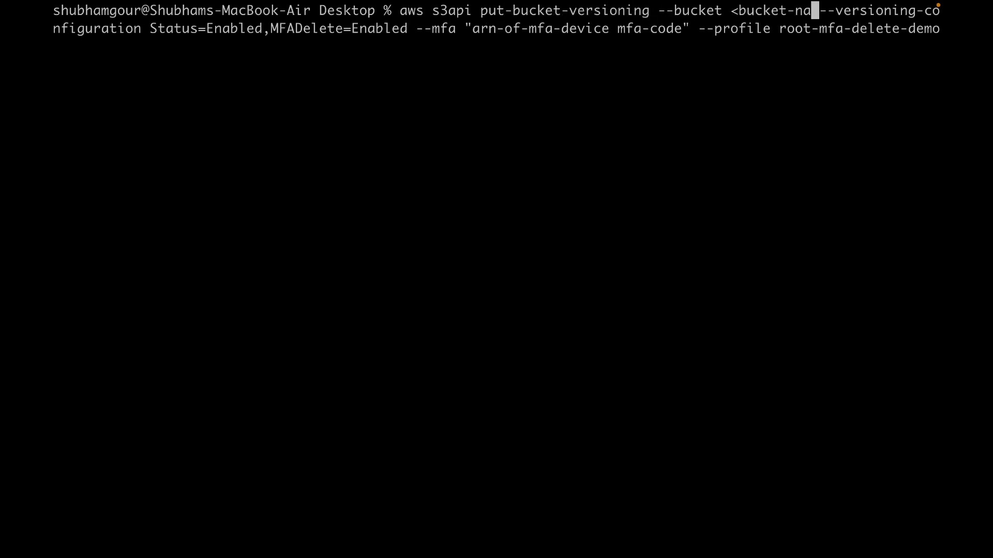
key("BackSpace")
key("BackSpace")
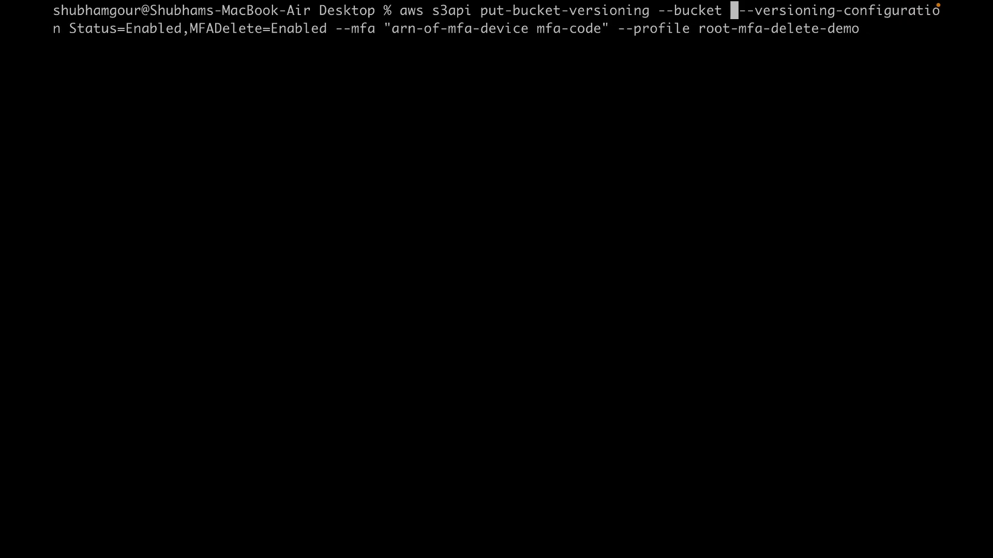
key("super+v")
key("Right")
key("Right")
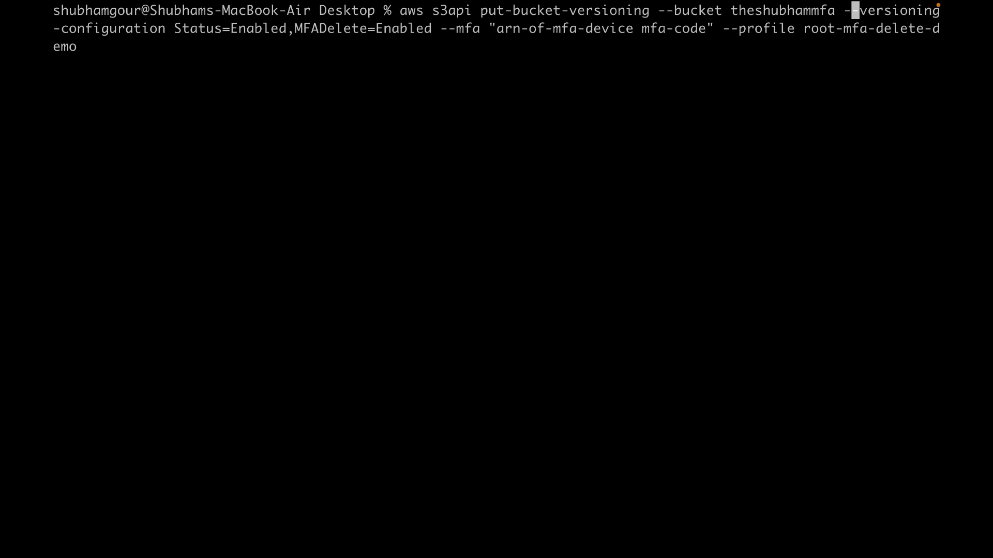
Step: Highlight the MFADelete=Enabled setting and check the bucket's current MFA delete status
left_click_drag(844, 11, 166, 28)
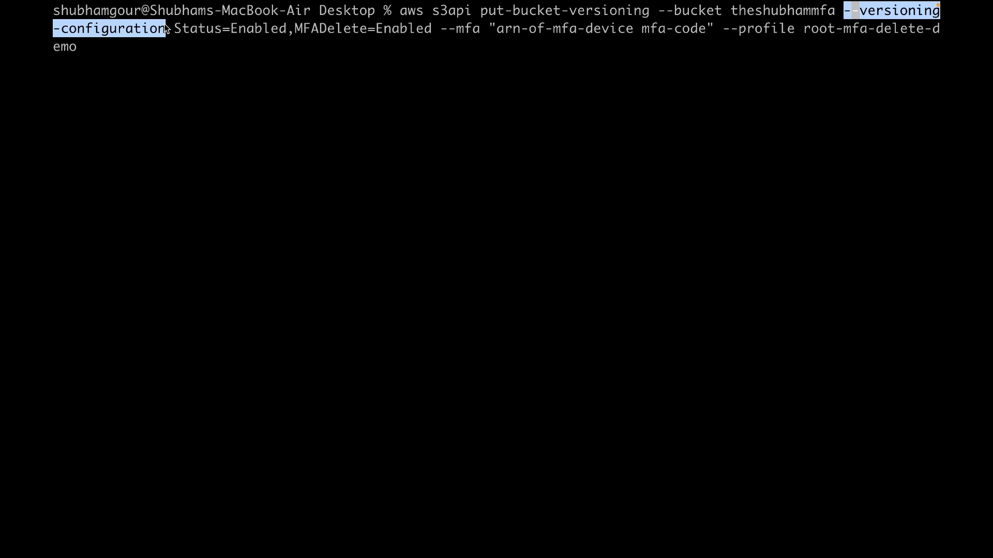
left_click_drag(174, 28, 404, 31)
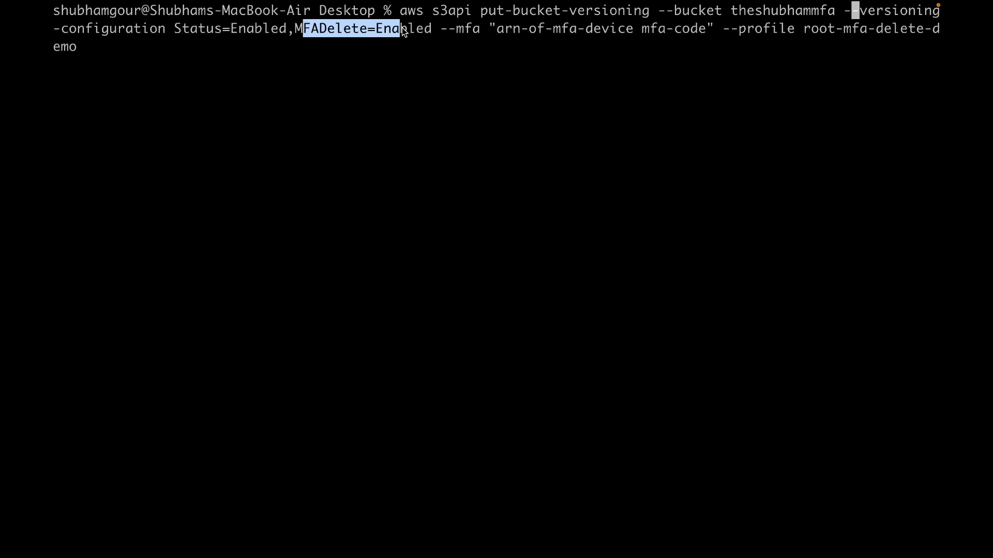
key("ctrl+Right")
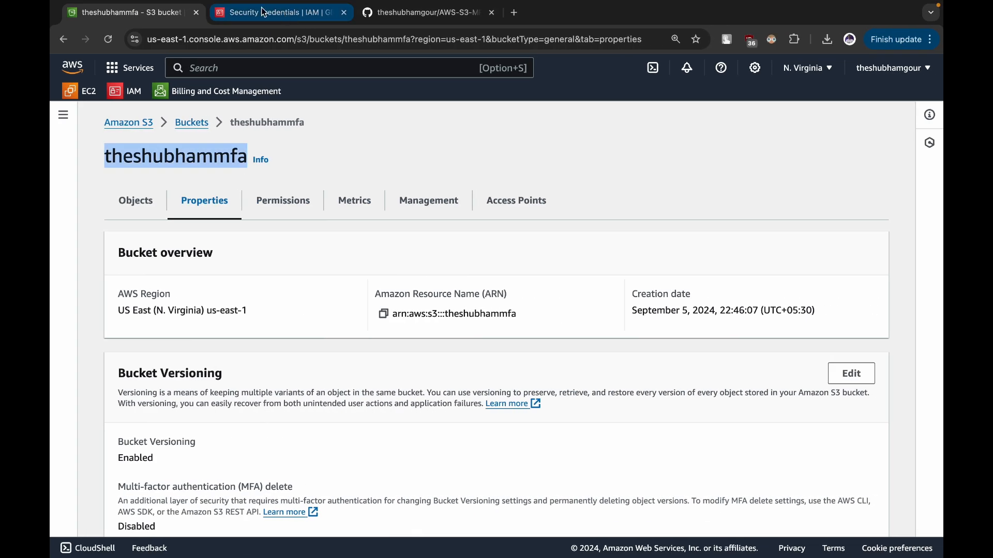
scroll(381, 355, "down", 3)
left_click_drag(117, 410, 202, 416)
Step: Delete the mfa-code placeholder from the --mfa value, leaving arn-of-mfa-device
key("ctrl+Left")
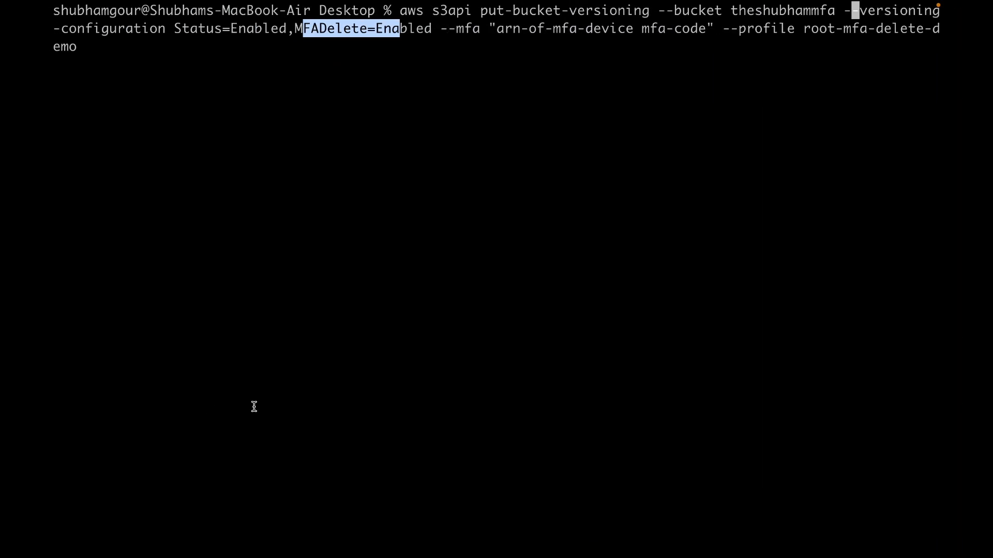
key("Right")
key("Right")
key("Right")
key("Right")
key("Right")
key("Right")
key("Right")
key("Right")
key("Right")
key("Right")
key("Right")
key("Right")
key("Right")
key("Right")
key("Right")
key("Right")
key("Right")
key("Right")
key("Right")
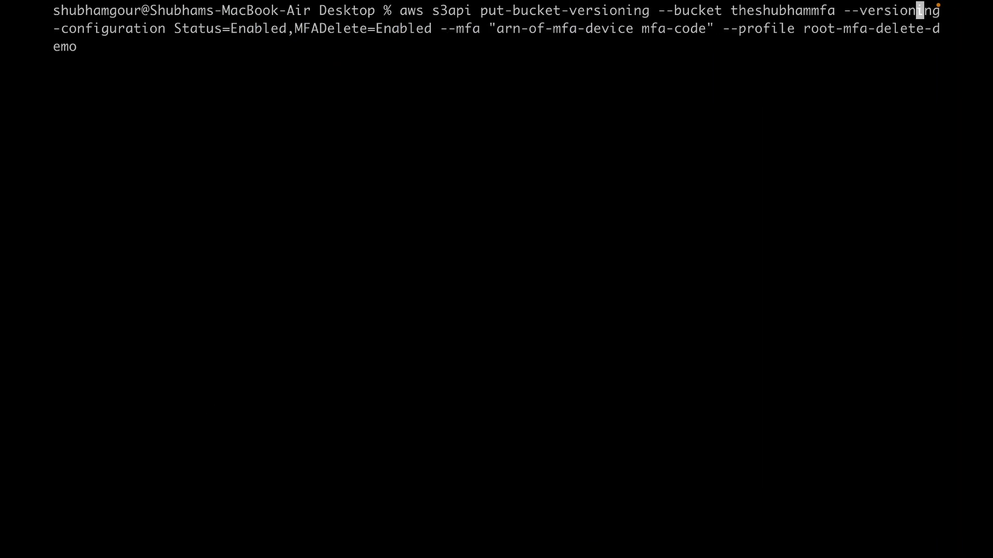
key("Right")
key("Right")
key("Right")
key("Right")
key("Right")
key("Right")
key("Right")
key("Right")
key("Right")
key("Right")
key("Right")
key("Right")
key("Right")
key("Right")
key("Right")
key("Right")
key("Right")
key("Right")
key("Right")
key("Right")
key("Right")
key("Right")
key("Right")
key("Right")
key("Right")
key("Right")
key("Right")
key("Right")
key("Right")
key("Right")
key("Right")
key("Right")
key("Right")
key("Right")
key("Right")
key("Right")
key("Right")
key("Right")
key("Right")
key("Right")
key("Right")
key("Right")
key("Right")
key("Right")
key("Right")
key("Right")
key("Right")
key("Right")
key("Right")
key("Right")
key("Right")
key("Right")
key("Right")
key("Right")
key("Right")
key("Right")
key("Right")
key("Right")
key("Right")
key("Right")
key("Right")
key("Right")
key("Right")
key("Right")
key("Right")
key("Right")
key("Right")
key("Right")
key("BackSpace")
key("BackSpace")
key("BackSpace")
key("BackSpace")
key("BackSpace")
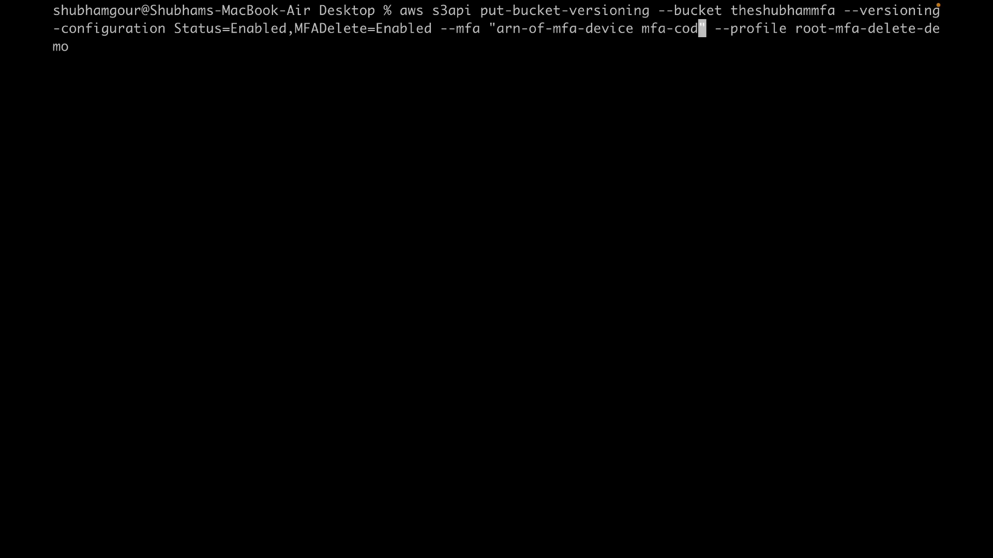
key("BackSpace")
key("BackSpace")
key("BackSpace")
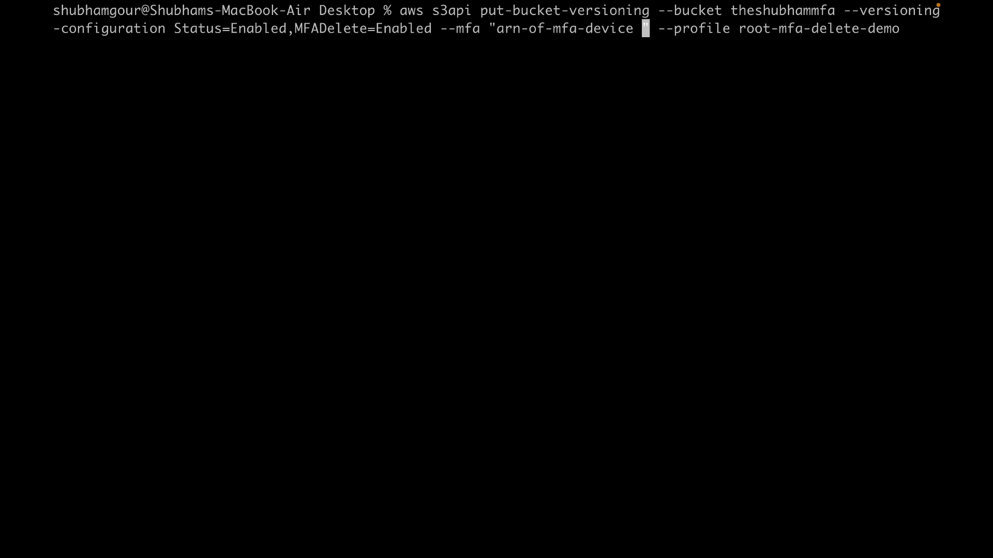
key("ctrl+Right")
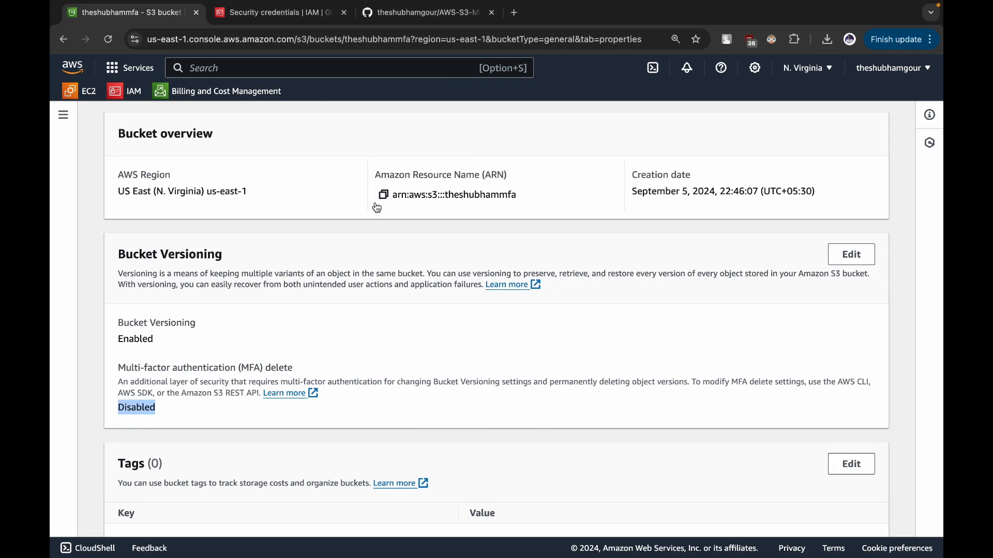
Step: Copy the virtual MFA device's ARN from the IAM Security credentials page
left_click(279, 12)
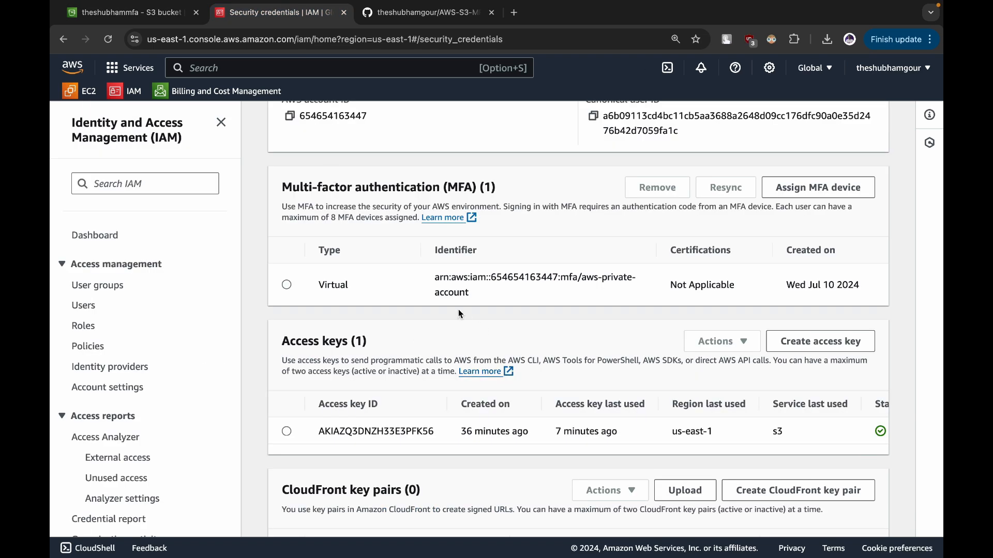
left_click_drag(435, 273, 486, 309)
key("super+c")
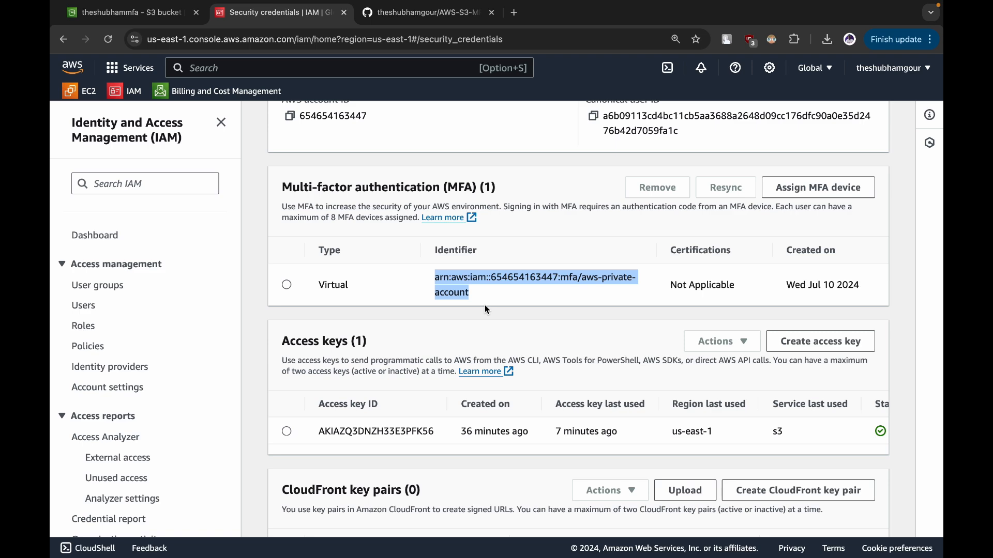
key("ctrl+Left")
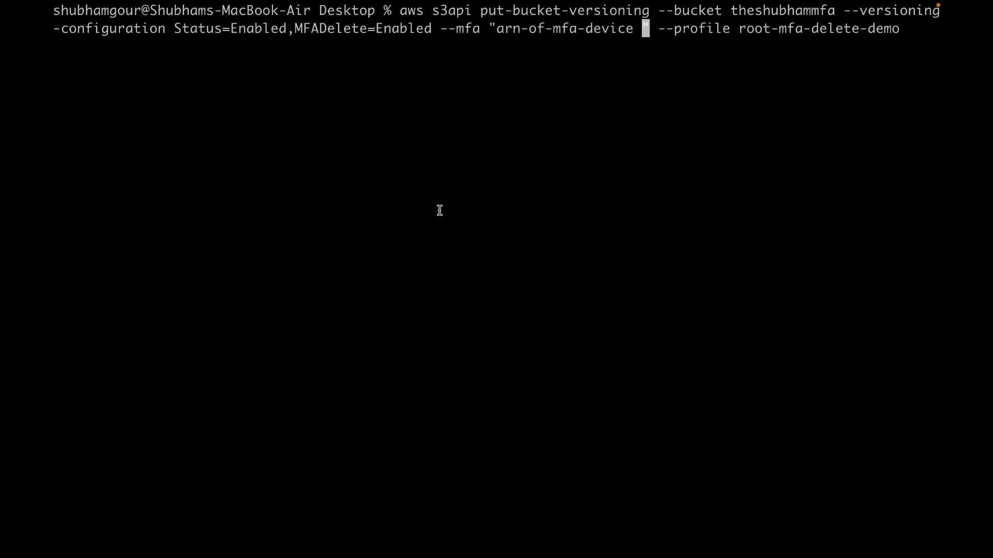
Step: Add the MFA device ARN and current MFA code, run the command, and get an InvalidArgument error
key("super+v")
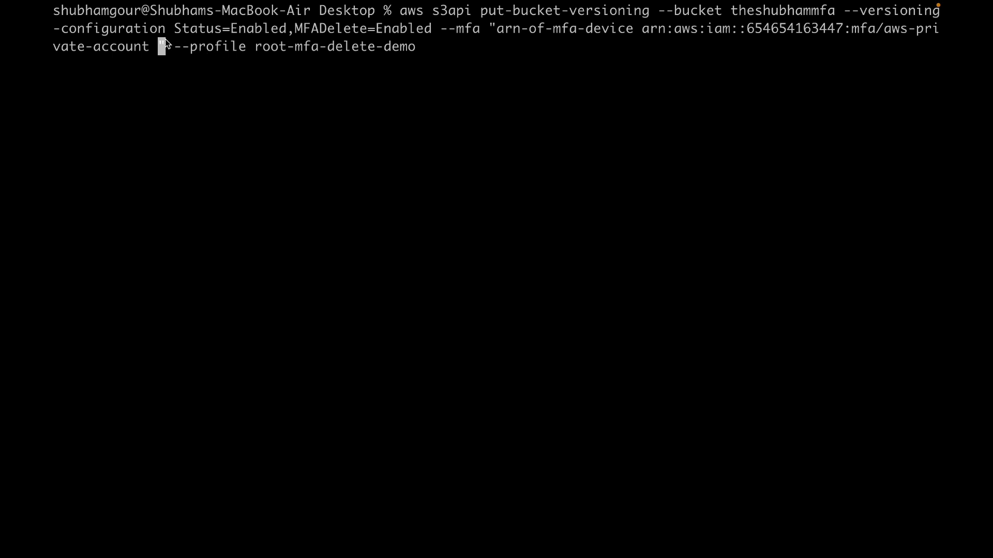
left_click_drag(182, 48, 251, 48)
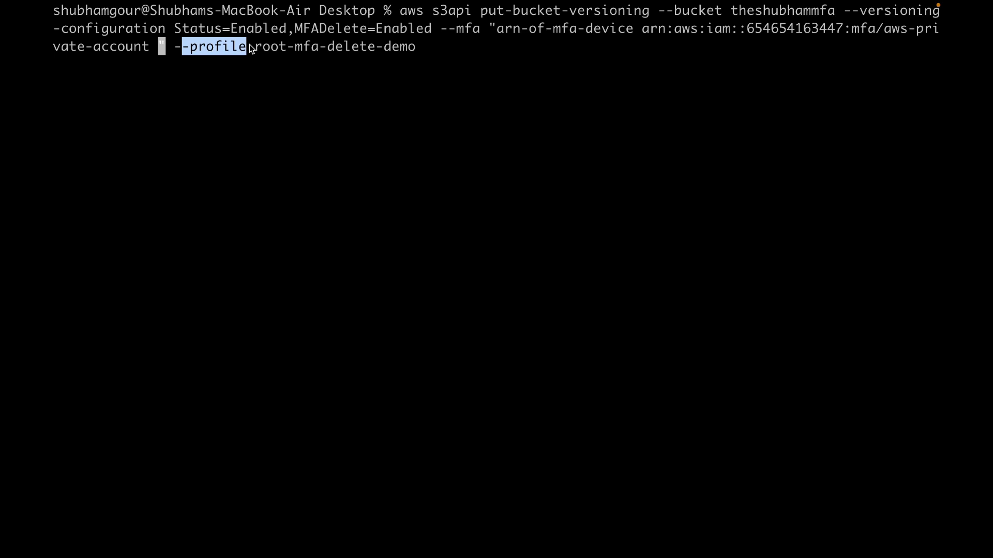
left_click(159, 46)
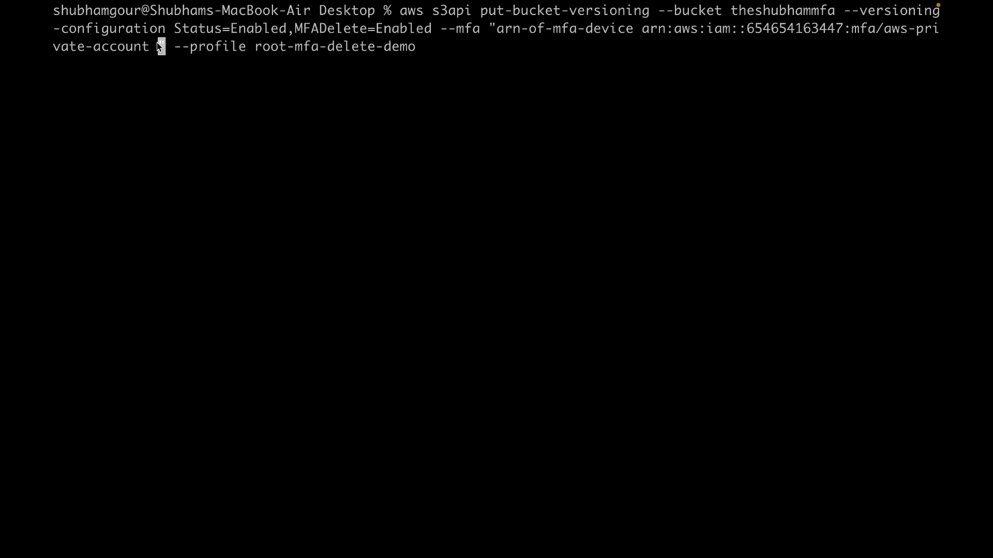
key("Return")
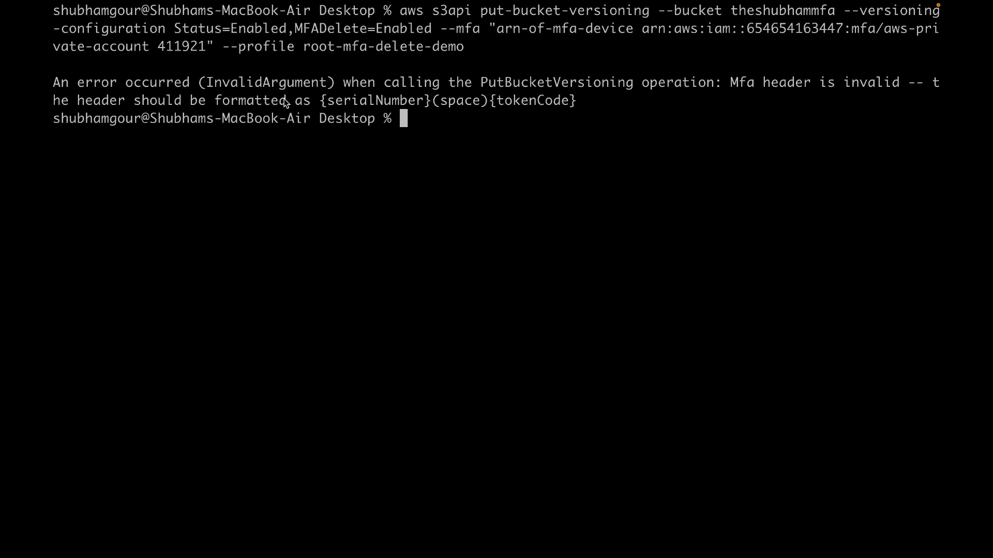
Step: Review the expected 'serialNumber tokenCode' format for the MFA argument
double_click(356, 102)
double_click(460, 101)
double_click(496, 104)
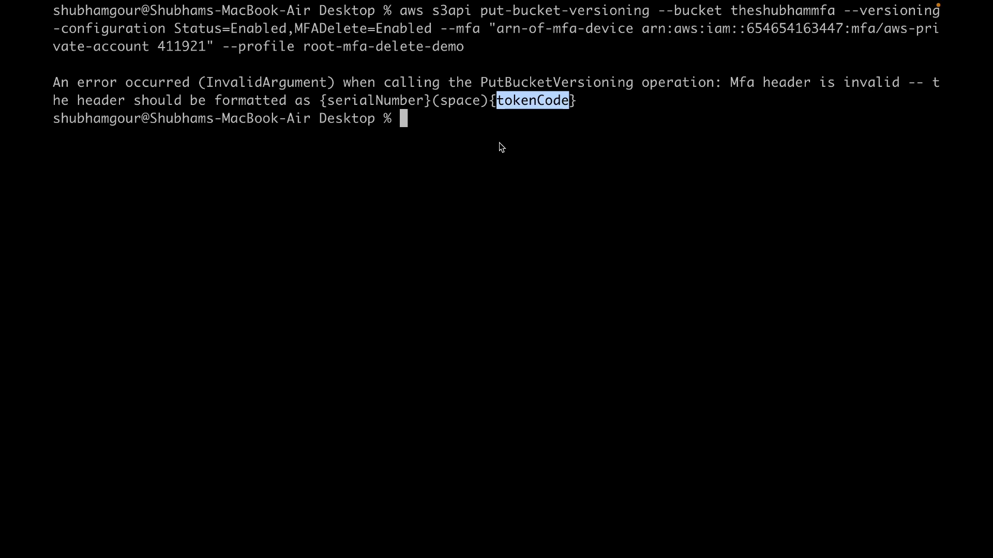
left_click(521, 159)
key("ctrl+Right")
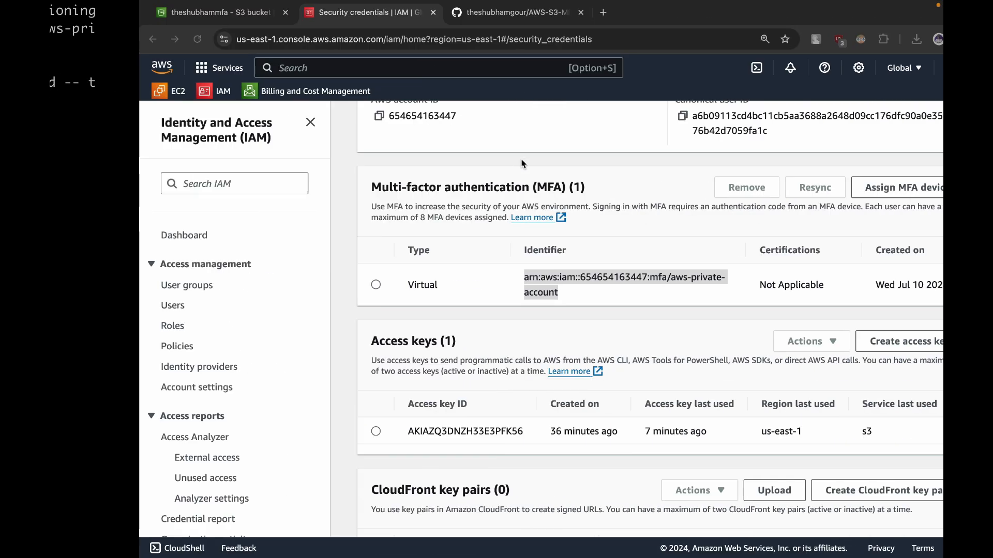
key("ctrl+Left")
Step: Rerun put-bucket-versioning with the 'arn-of-mfa-device' placeholder removed from the MFA serial
key("Up")
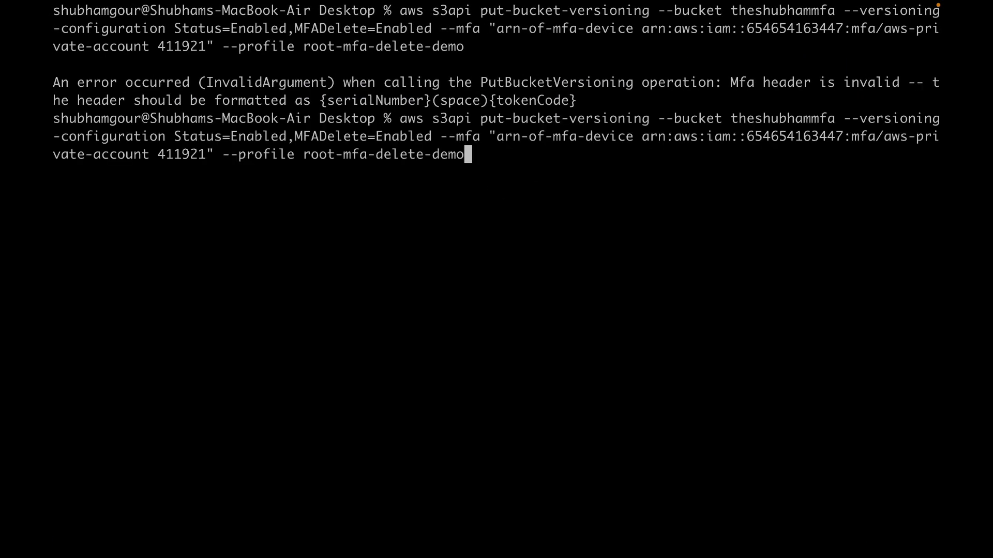
key("Left")
key("Left")
key("Left")
key("Left")
key("Left")
key("Left")
key("Left")
key("Left")
key("Left")
key("Left")
key("Left")
key("Left")
key("Left")
key("Left")
key("Left")
key("Left")
key("Left")
key("Left")
key("Left")
key("Left")
key("Left")
key("Left")
key("Left")
key("Left")
key("Left")
key("Left")
key("Left")
key("Left")
key("Left")
key("Left")
key("Left")
key("Left")
key("Left")
key("Left")
key("Left")
key("Left")
key("Left")
key("Left")
key("Left")
key("Left")
key("Left")
key("Left")
key("Left")
key("Left")
key("Left")
key("Left")
key("Left")
key("Left")
key("Left")
key("Left")
key("Left")
key("Left")
key("Left")
key("Left")
key("Left")
key("Left")
key("Left")
key("Left")
key("Left")
key("Left")
key("Left")
key("Left")
key("Left")
key("Left")
key("Left")
key("Left")
key("Left")
key("Left")
key("Left")
key("Left")
key("Left")
key("Left")
key("Left")
key("Left")
key("Left")
key("Left")
key("Left")
key("Left")
key("Left")
key("BackSpace")
key("BackSpace")
key("BackSpace")
key("BackSpace")
key("BackSpace")
key("BackSpace")
key("BackSpace")
key("BackSpace")
key("BackSpace")
key("BackSpace")
key("BackSpace")
key("BackSpace")
key("BackSpace")
key("BackSpace")
key("BackSpace")
key("BackSpace")
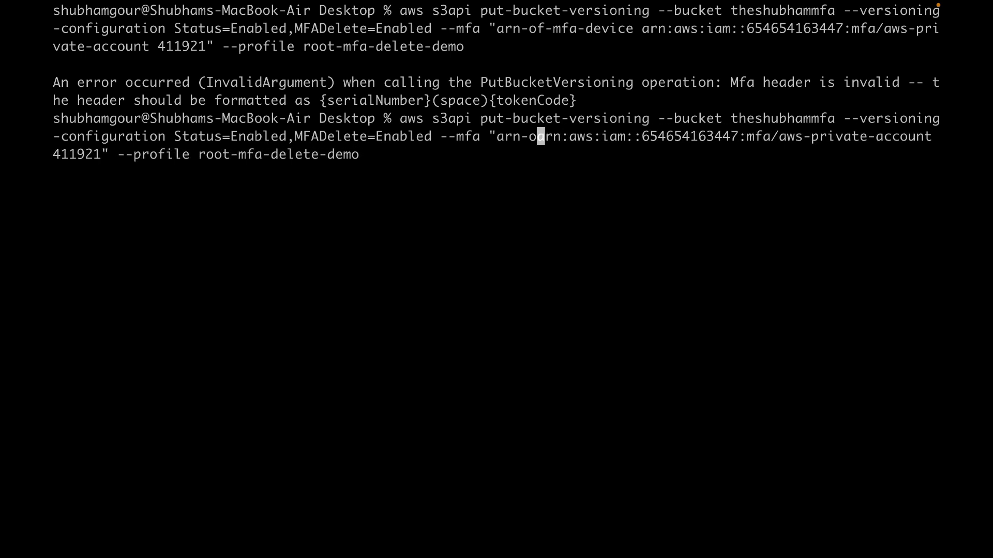
key("BackSpace")
key("BackSpace")
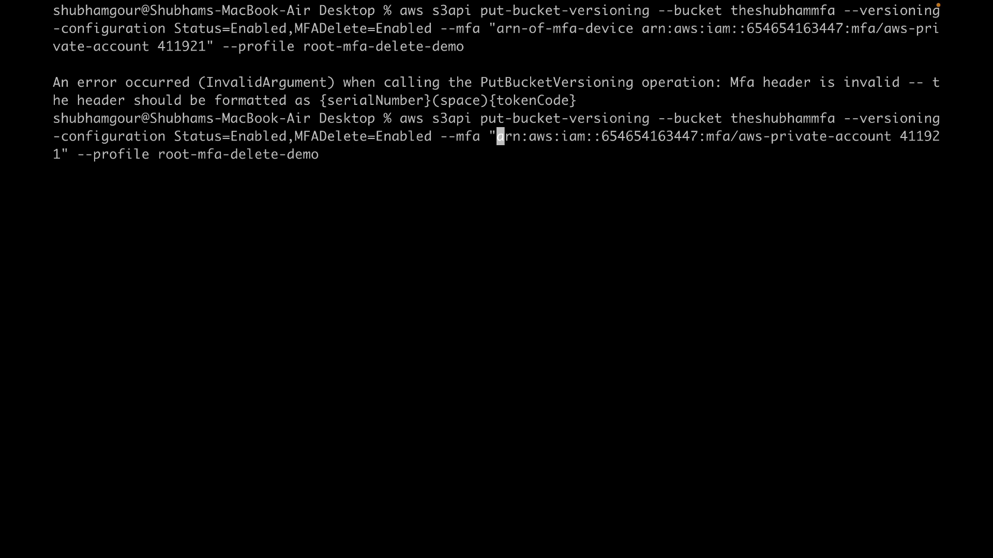
key("Right")
key("Right")
key("Right")
key("Return")
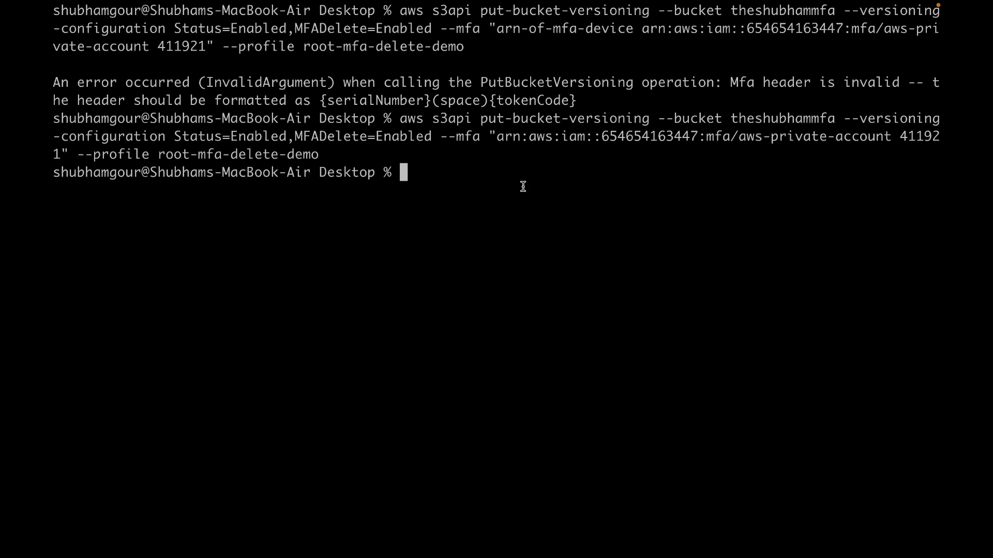
left_click_drag(900, 136, 61, 160)
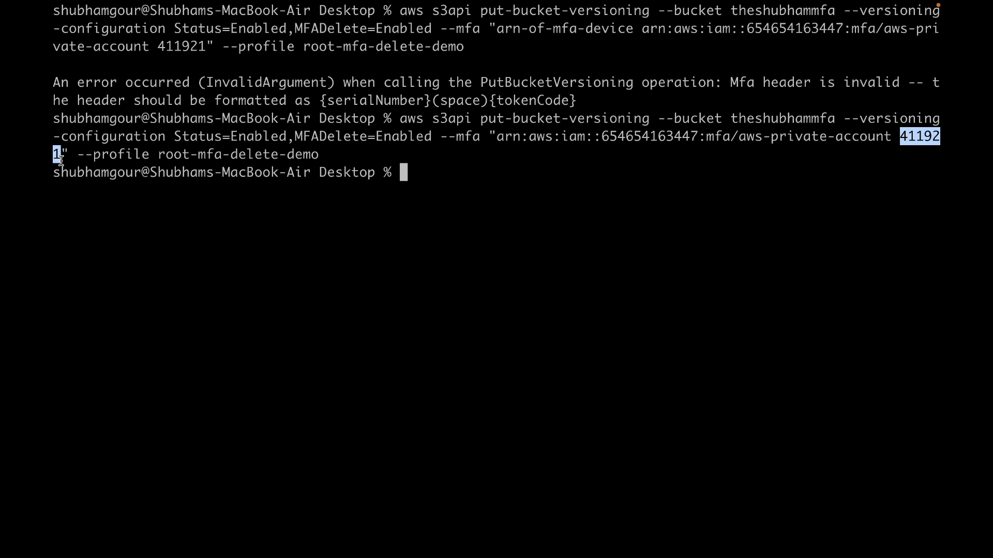
Step: Refresh theshubhammfa's properties, confirm MFA delete reads Enabled, and return to Buckets
key("ctrl+Right")
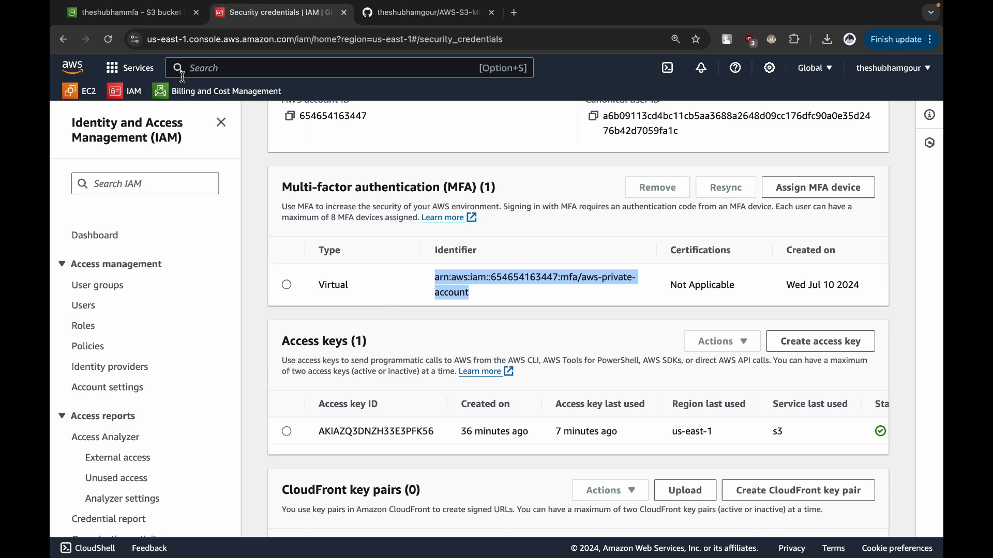
left_click(139, 14)
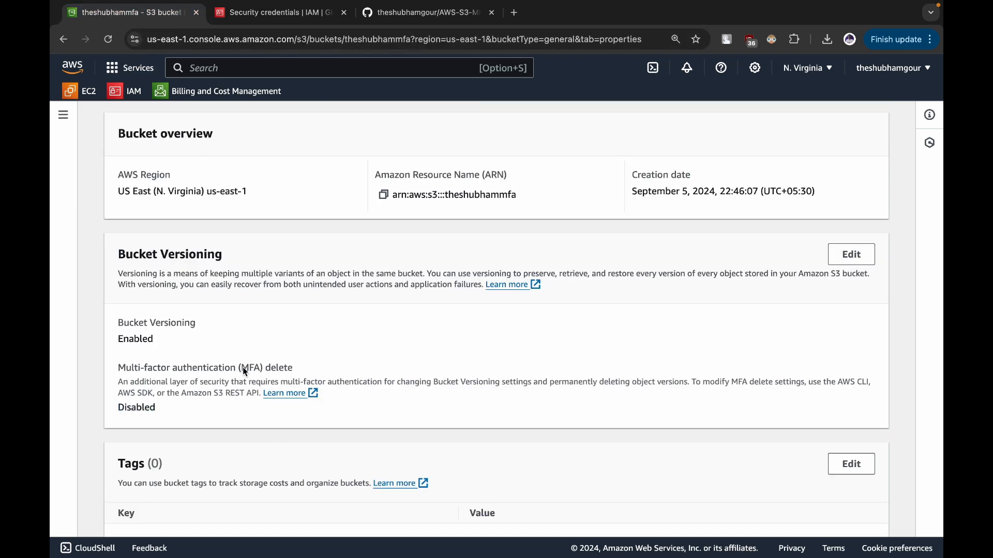
left_click(111, 43)
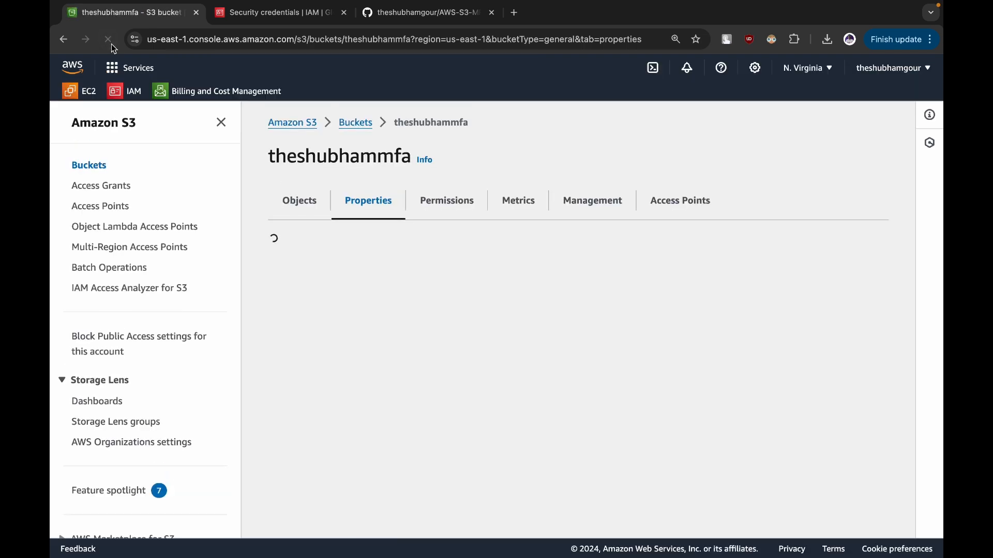
scroll(575, 341, "down", 3)
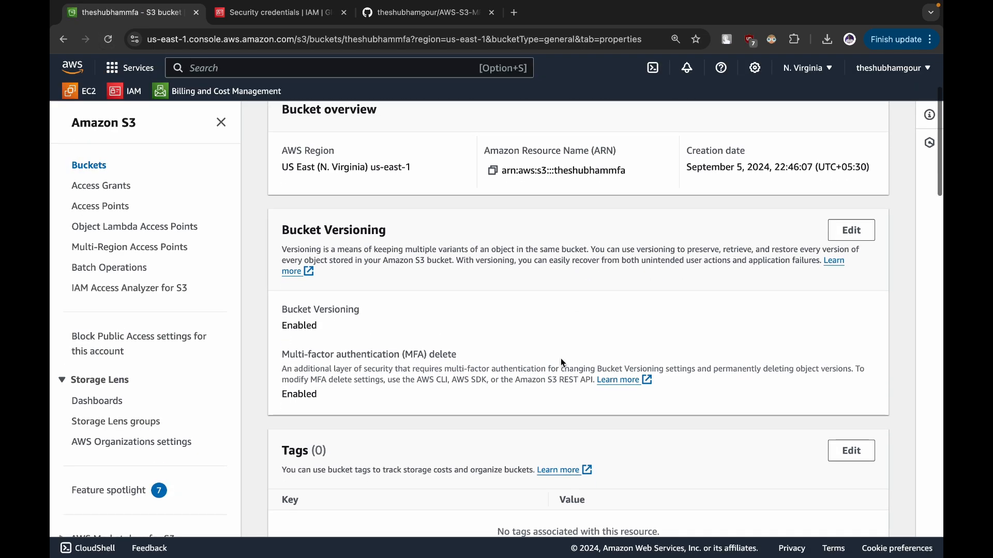
left_click_drag(287, 402, 333, 396)
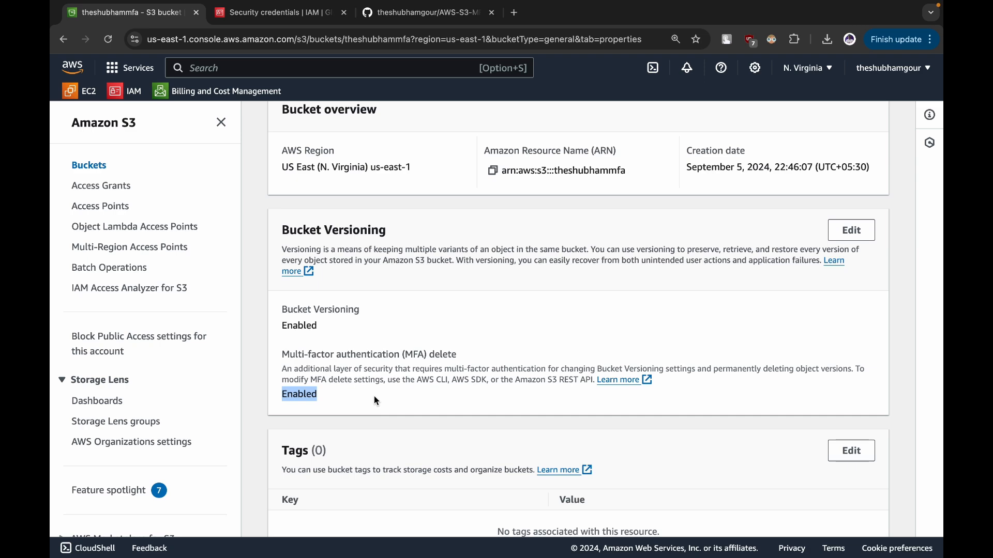
scroll(374, 401, "up", 3)
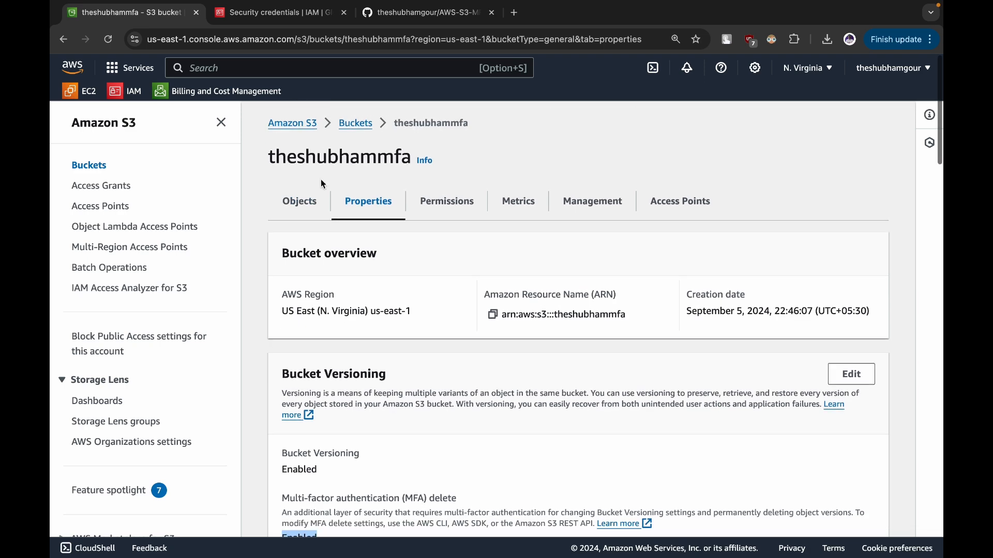
left_click(362, 124)
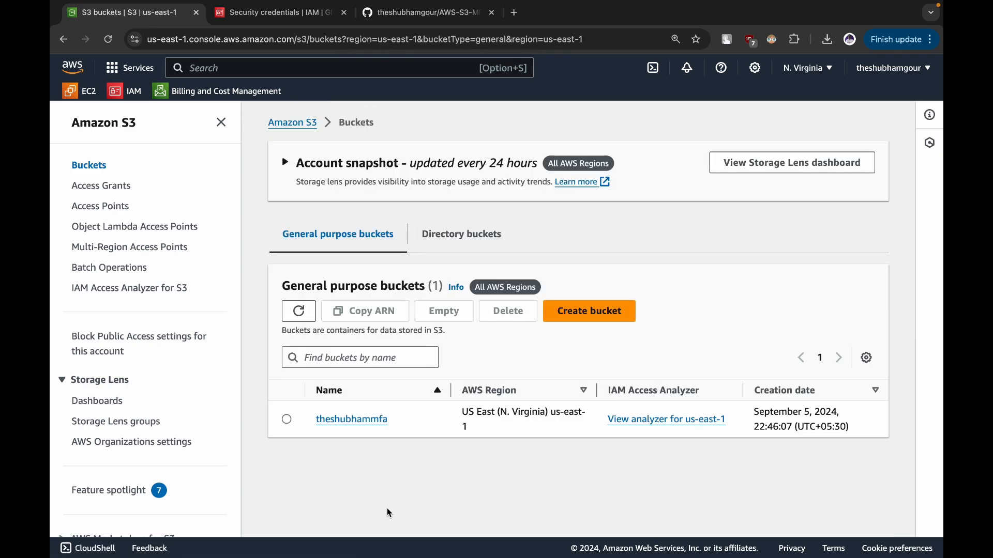
Step: Upload the 85.2 KB screenshot PNG into theshubhammfa as its single object
left_click(354, 421)
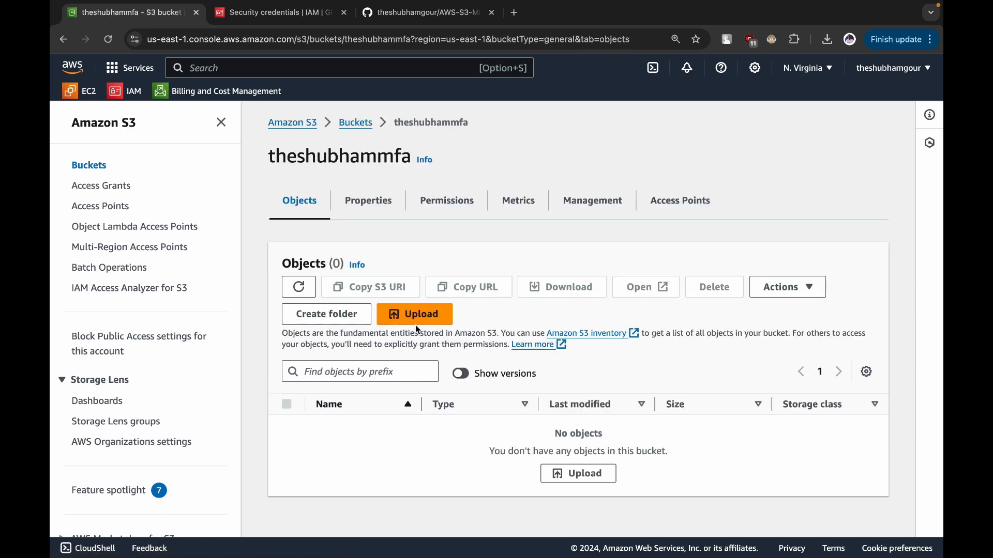
left_click(420, 312)
left_click(521, 298)
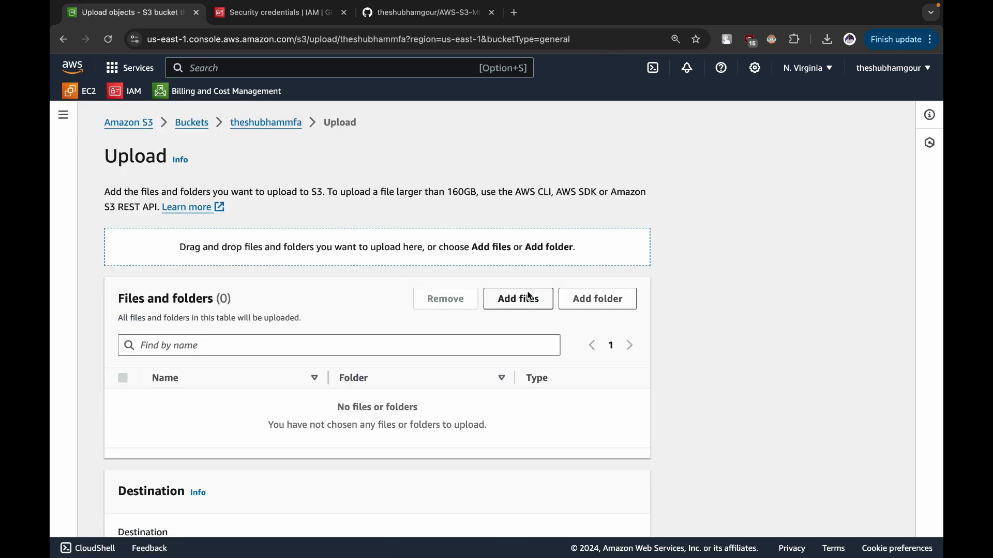
double_click(480, 237)
scroll(604, 449, "down", 5)
left_click(627, 515)
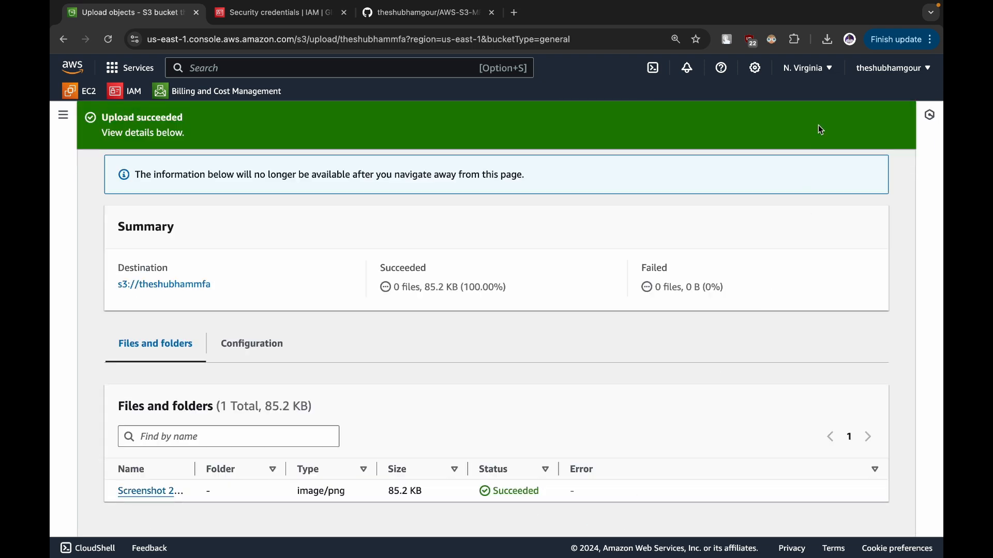
left_click(862, 177)
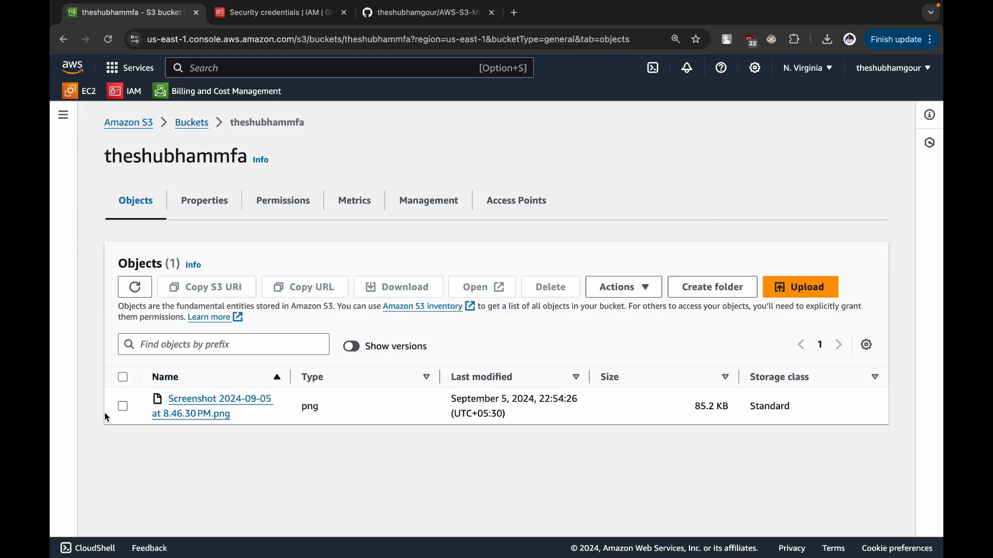
left_click(123, 406)
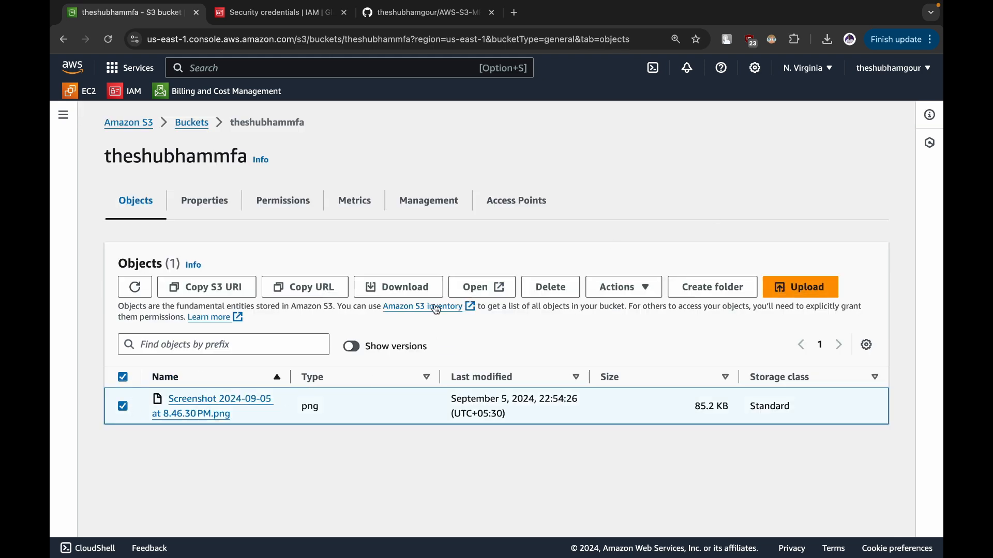
Step: Delete the screenshot object from theshubhammfa, confirming with the word 'delete'
left_click(550, 287)
scroll(381, 430, "down", 3)
left_click(184, 462)
type("delte")
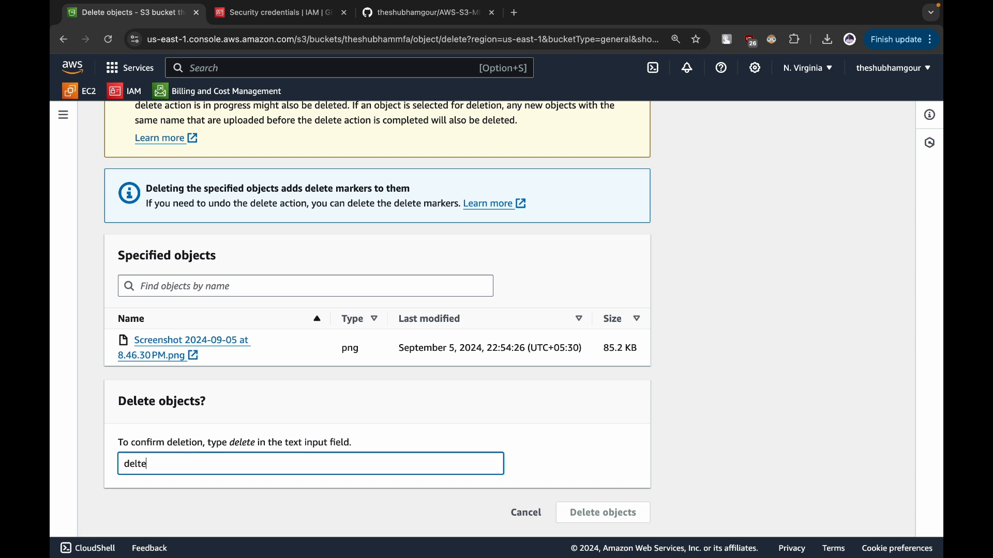
key("BackSpace")
type("ete")
left_click(605, 509)
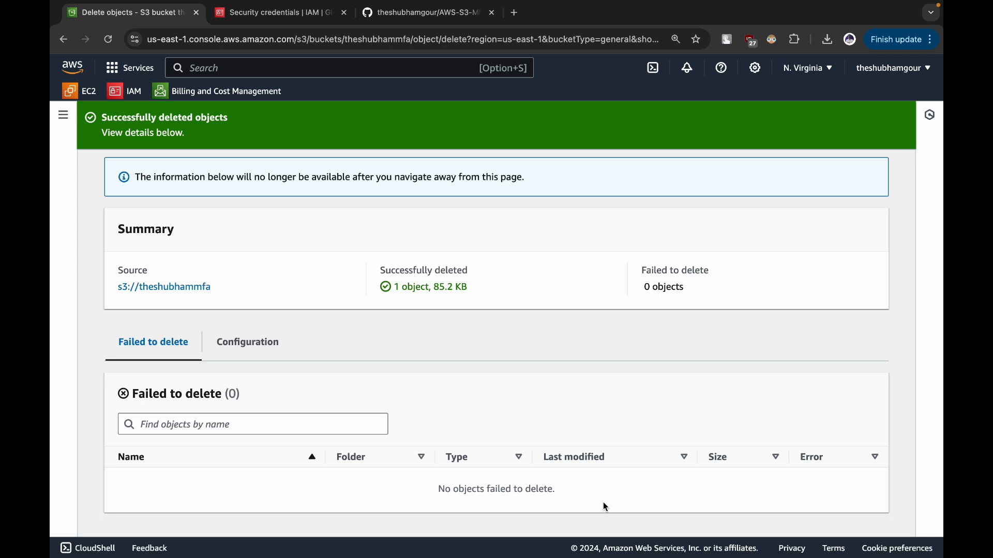
scroll(740, 269, "up", 3)
left_click(860, 179)
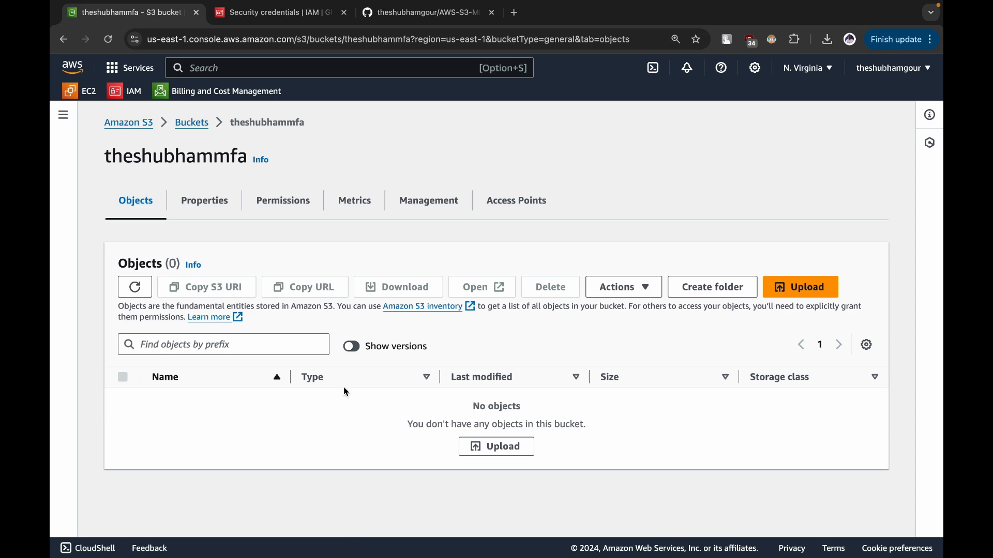
Step: With Show versions on, try deleting the screenshot's delete marker and get the MFA delete error
left_click(356, 351)
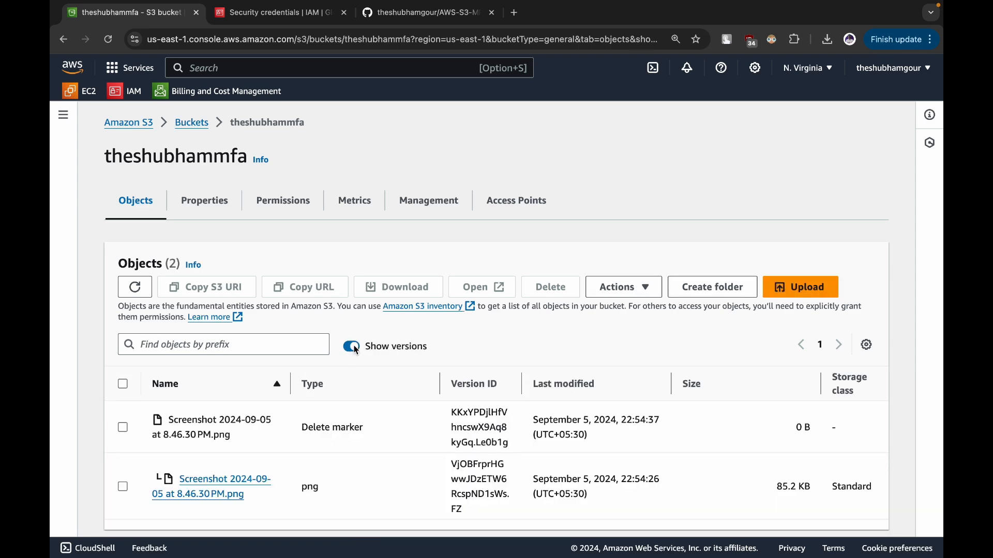
scroll(356, 420, "down", 1)
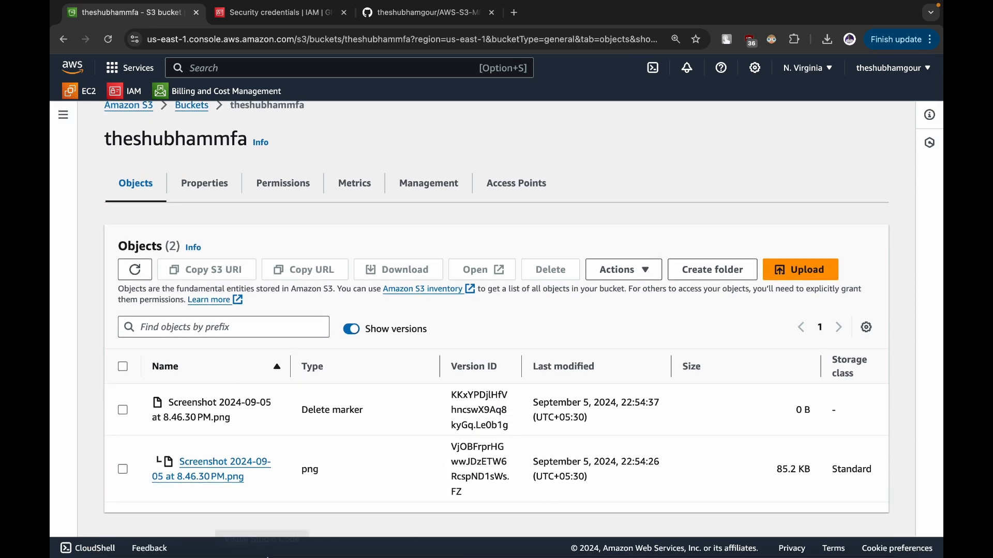
mouse_move(267, 557)
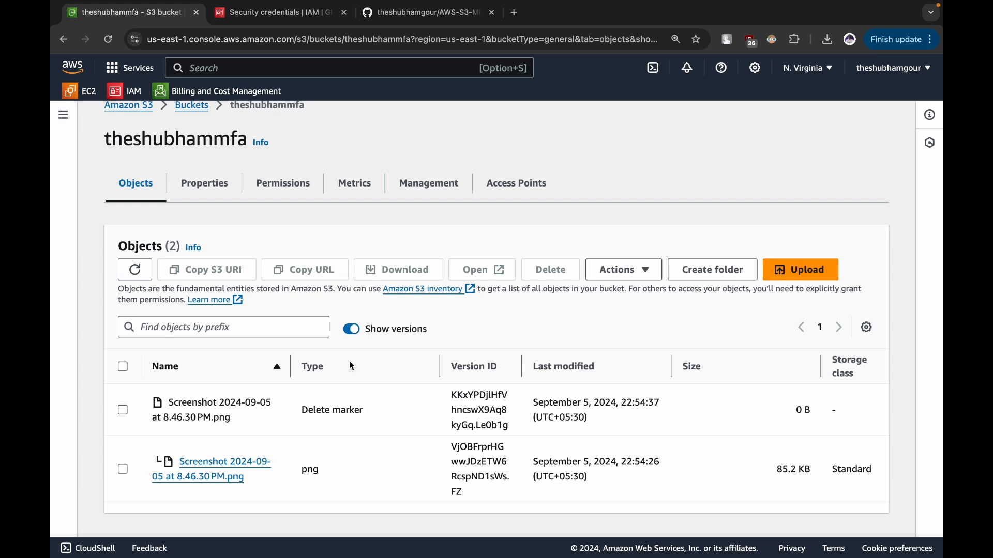
left_click(124, 410)
left_click(551, 273)
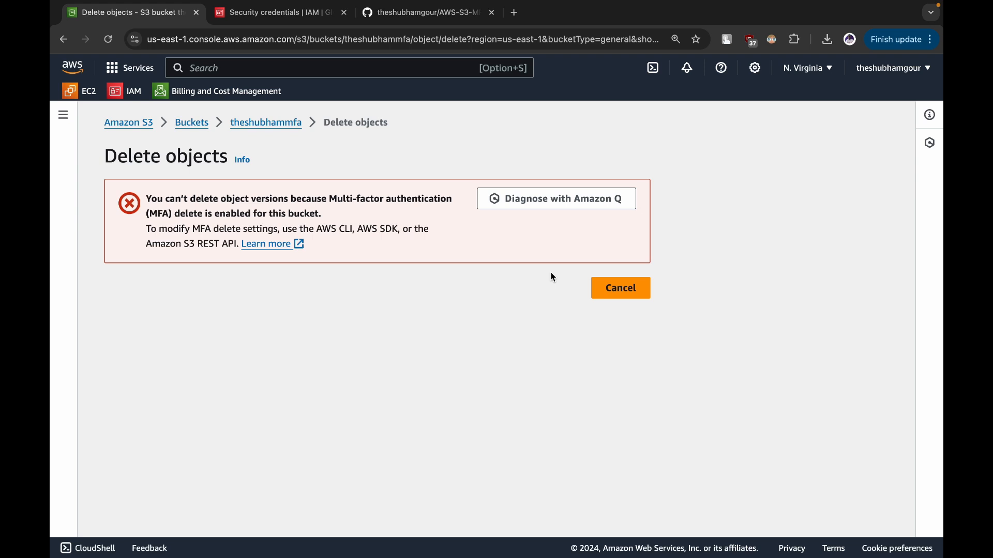
left_click_drag(331, 202, 436, 202)
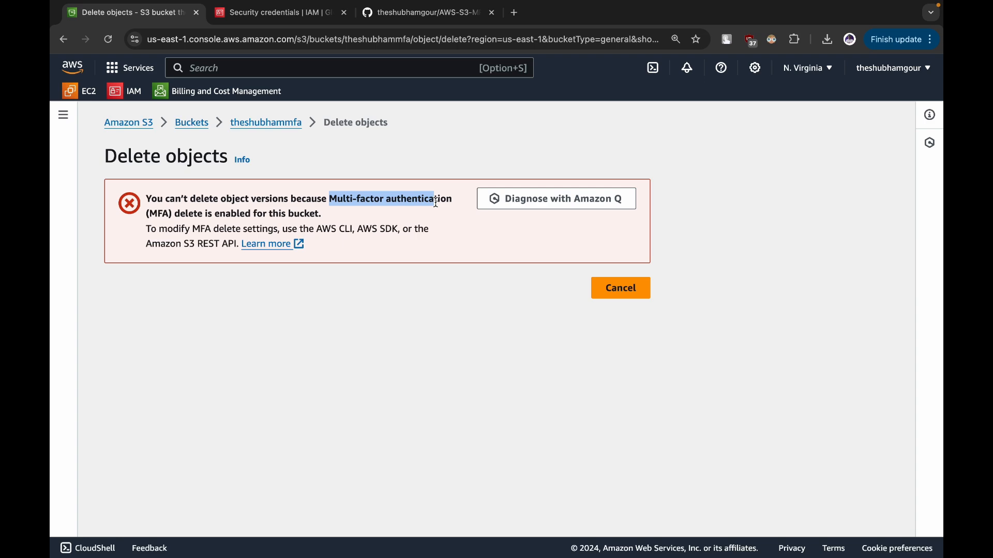
Step: Rerun put-bucket-versioning with MFADelete=Disabled and a fresh MFA token code
key("ctrl+Left")
key("Up")
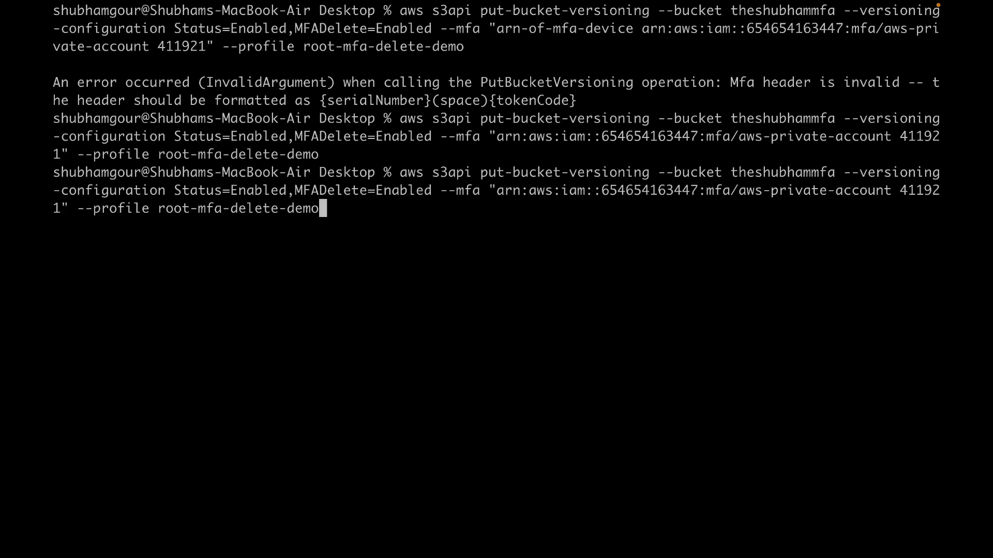
key("Left")
key("Left")
key("Left")
key("Left")
key("Left")
key("Left")
key("Left")
key("Left")
key("Left")
key("Left")
key("Left")
key("Left")
key("Left")
key("Left")
key("Left")
key("Left")
key("Left")
key("Left")
key("Left")
key("Left")
key("Left")
key("Left")
key("Left")
key("Left")
key("Left")
key("Left")
key("Left")
key("Left")
key("Left")
key("Left")
key("Left")
key("Left")
key("Left")
key("Left")
key("Left")
key("Left")
key("Left")
key("Left")
key("Left")
key("Left")
key("Left")
key("Left")
key("Left")
key("Left")
key("Left")
key("Left")
key("Left")
key("Left")
key("Left")
key("Left")
key("Left")
key("Left")
key("Left")
key("Left")
key("Left")
key("Left")
key("Left")
key("Left")
key("Left")
key("Left")
key("Left")
key("Left")
key("Left")
key("Left")
key("Left")
key("Left")
key("Left")
key("Left")
key("Left")
key("Left")
key("Left")
key("Left")
key("Left")
key("Left")
key("Left")
key("Left")
key("Left")
key("Left")
key("Left")
key("Left")
key("Left")
key("Left")
key("Left")
key("Left")
key("Left")
key("Right")
key("BackSpace")
key("BackSpace")
key("BackSpace")
key("BackSpace")
key("BackSpace")
key("BackSpace")
key("BackSpace")
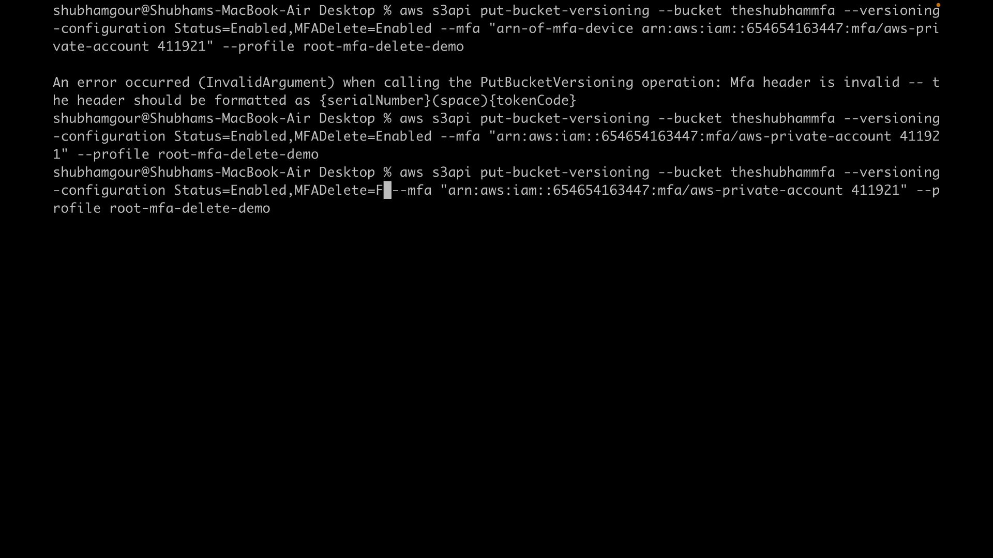
type("Disabled")
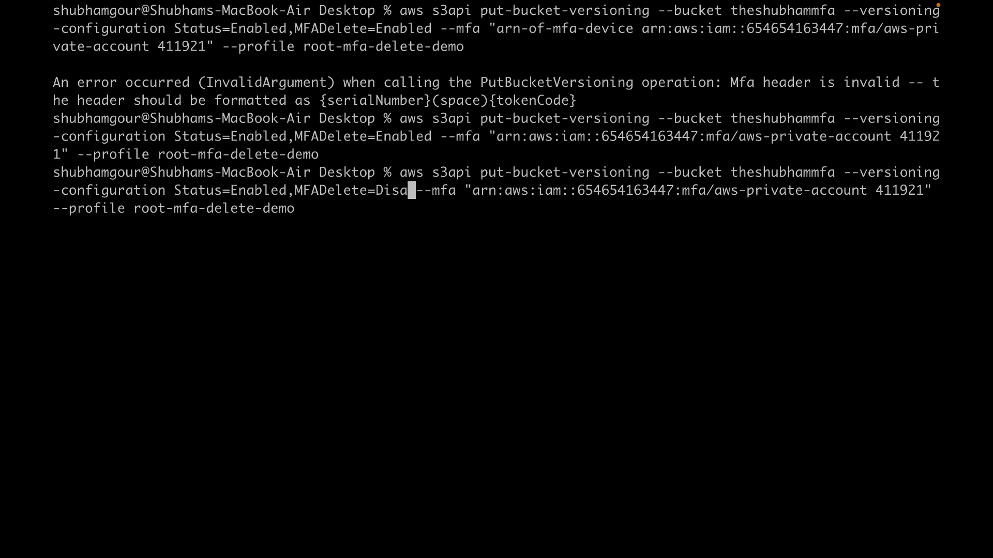
key("Right")
key("Right")
key("Right")
key("Right")
key("Right")
key("Right")
key("Right")
key("Right")
key("Right")
key("Right")
key("Right")
key("Right")
key("Right")
key("Right")
key("Right")
key("Right")
key("Right")
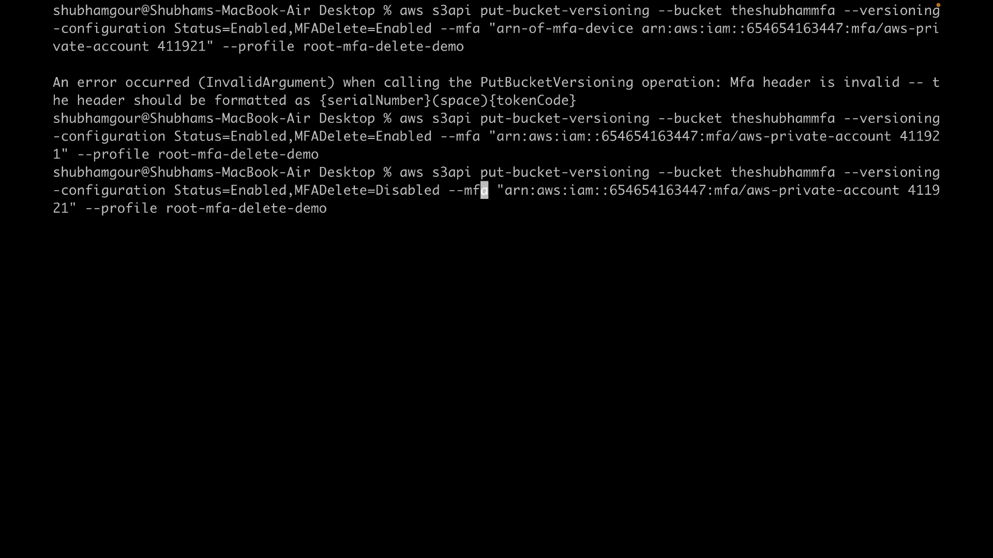
key("Right")
key("Right")
key("Right")
key("Right")
key("Right")
key("Right")
key("Right")
key("Right")
key("Right")
key("Right")
key("Right")
key("Right")
key("Right")
key("Right")
key("Right")
key("Right")
key("Right")
key("Right")
key("Right")
key("Right")
key("Right")
key("Right")
key("Right")
key("Right")
key("Right")
key("Right")
key("Right")
key("Right")
key("Right")
key("Right")
key("Right")
key("Right")
key("Right")
key("Right")
key("Right")
key("Right")
key("Right")
key("Right")
key("Right")
key("Right")
key("BackSpace")
key("BackSpace")
key("BackSpace")
key("BackSpace")
key("BackSpace")
key("BackSpace")
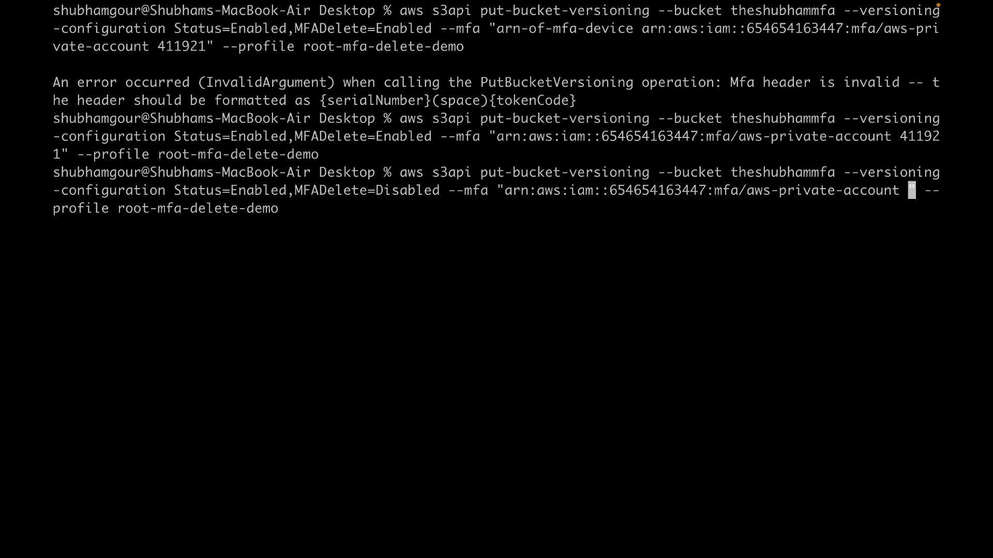
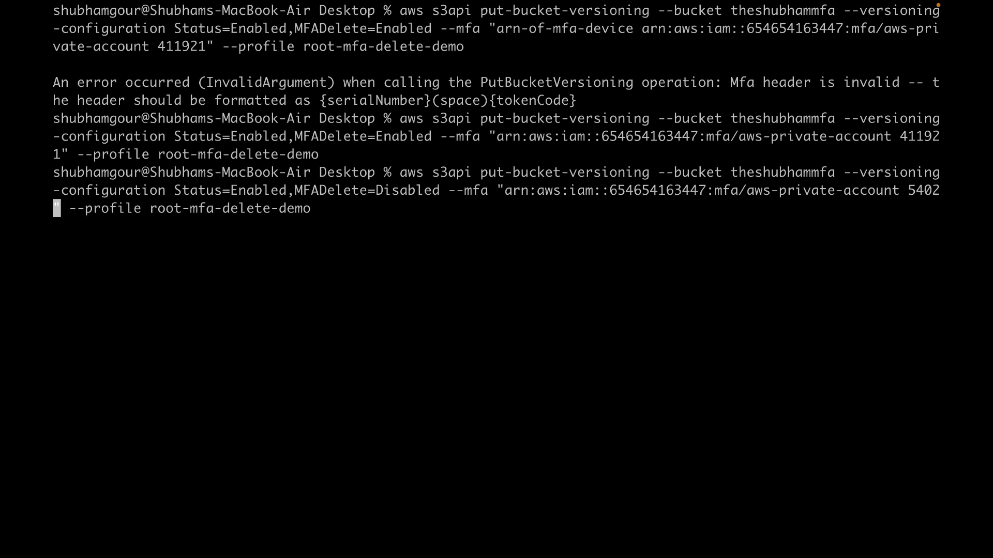
key("Return")
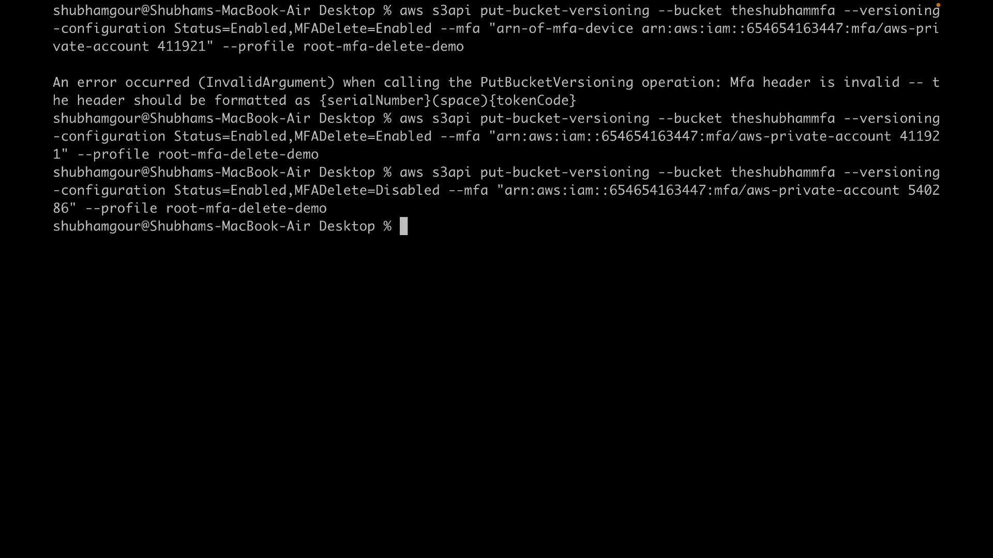
key("ctrl+Right")
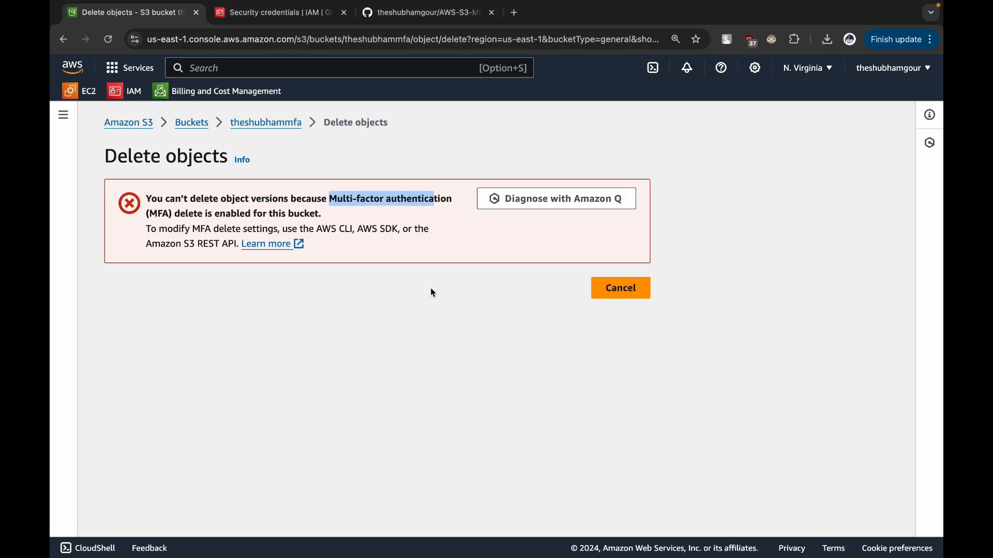
Step: Check theshubhammfa's Bucket Versioning shows Enabled with MFA delete Disabled, then return to Buckets
left_click(256, 128)
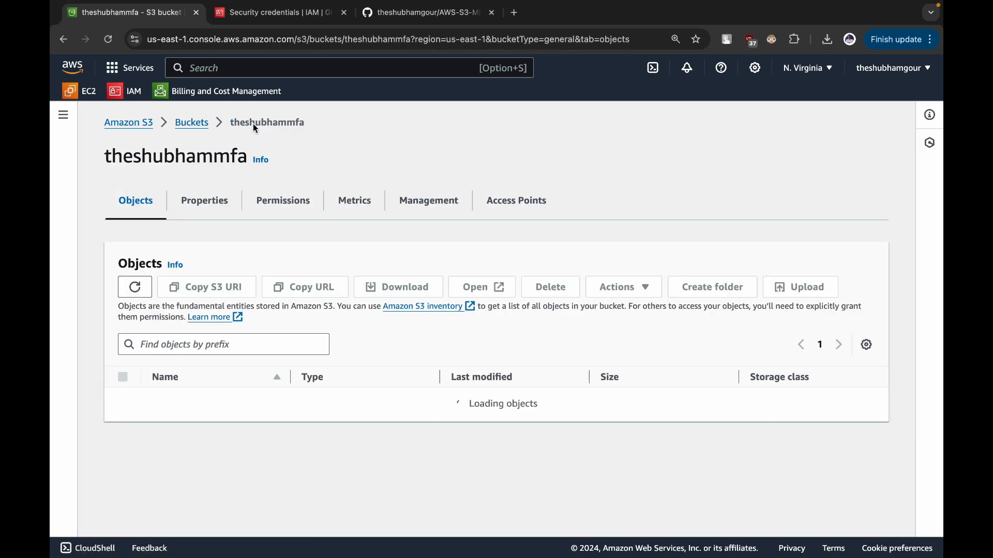
left_click(205, 201)
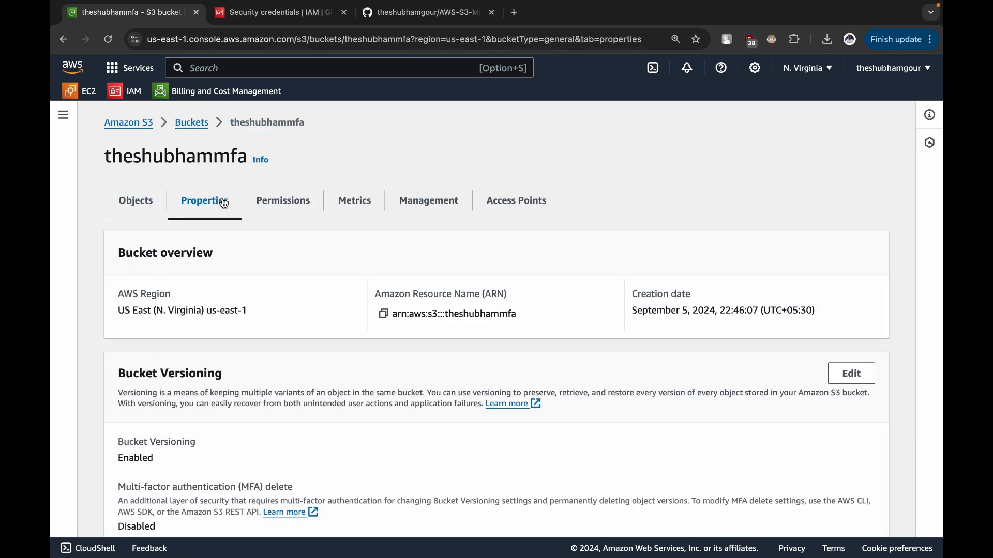
scroll(325, 323, "down", 3)
scroll(326, 326, "down", 1)
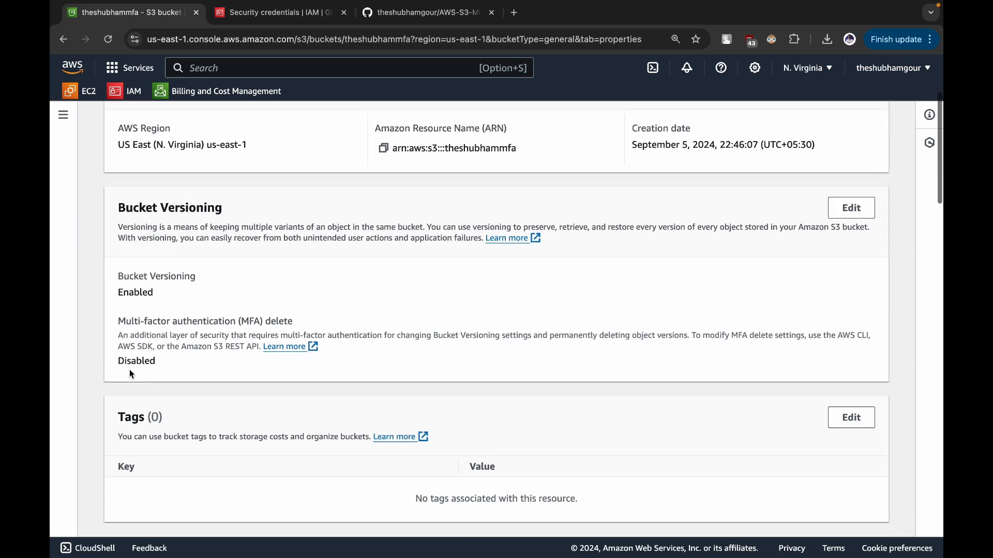
left_click_drag(117, 361, 268, 368)
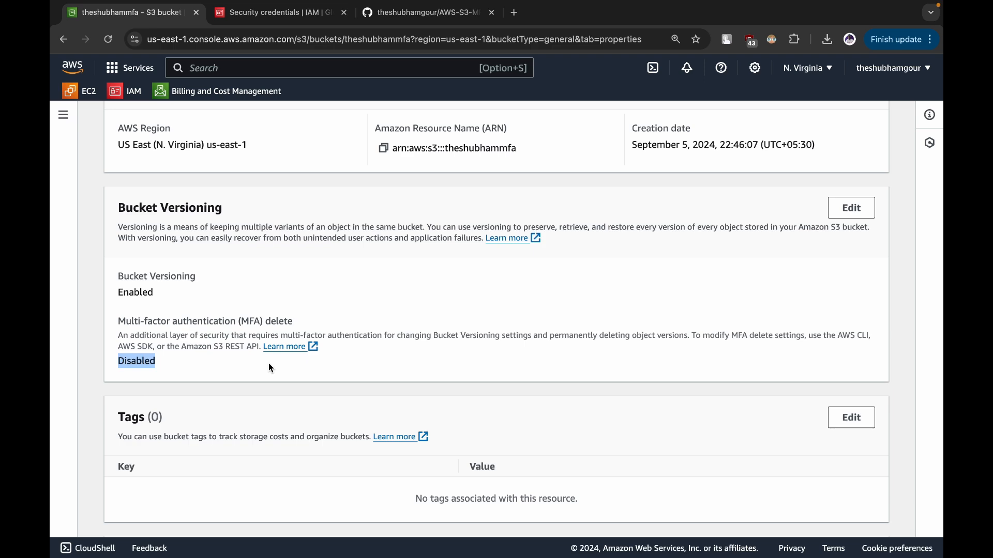
scroll(271, 368, "up", 4)
left_click(202, 128)
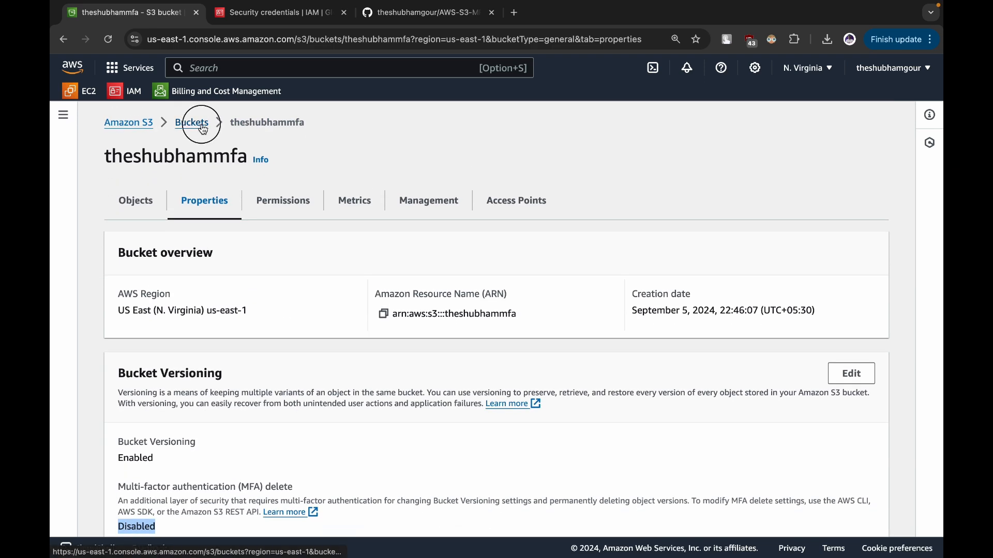
Step: Empty theshubhammfa by pasting 'permanently delete', removing its 2 objects (85.2 KB)
left_click(125, 398)
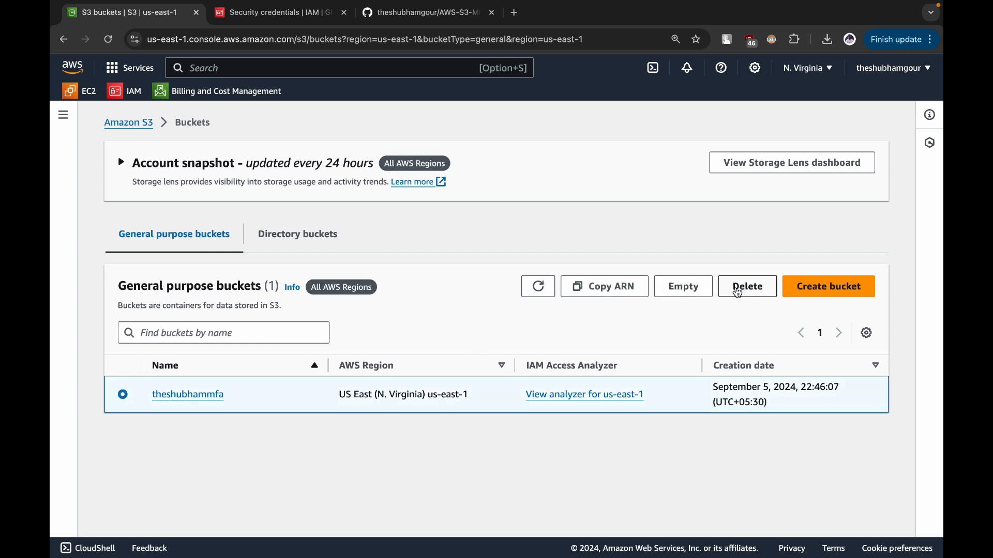
left_click(738, 292)
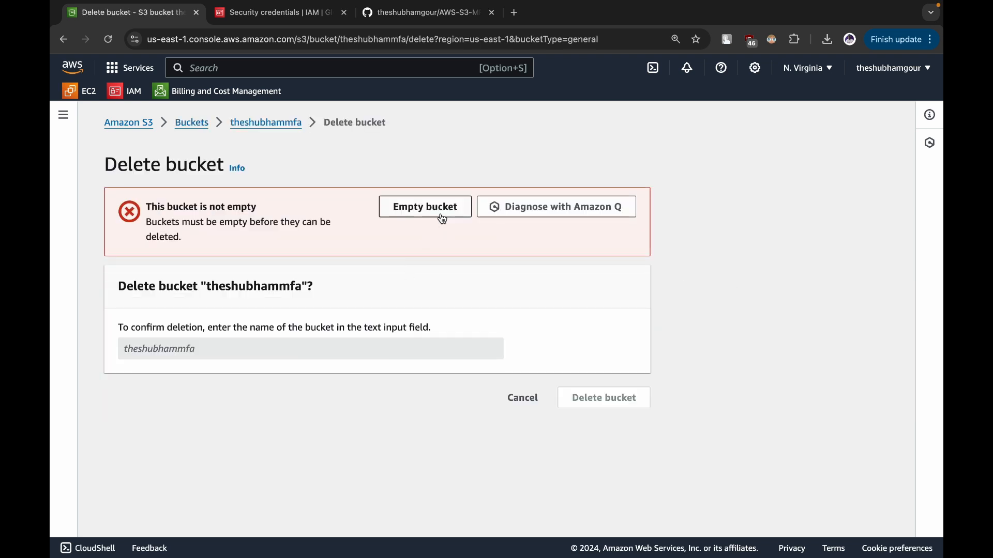
left_click(444, 220)
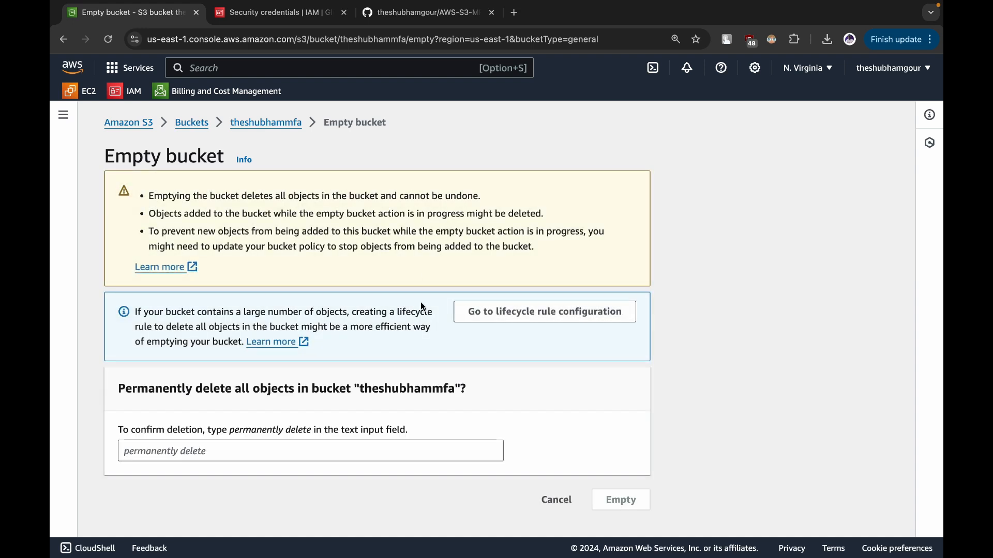
left_click_drag(230, 433, 312, 433)
key("super+c")
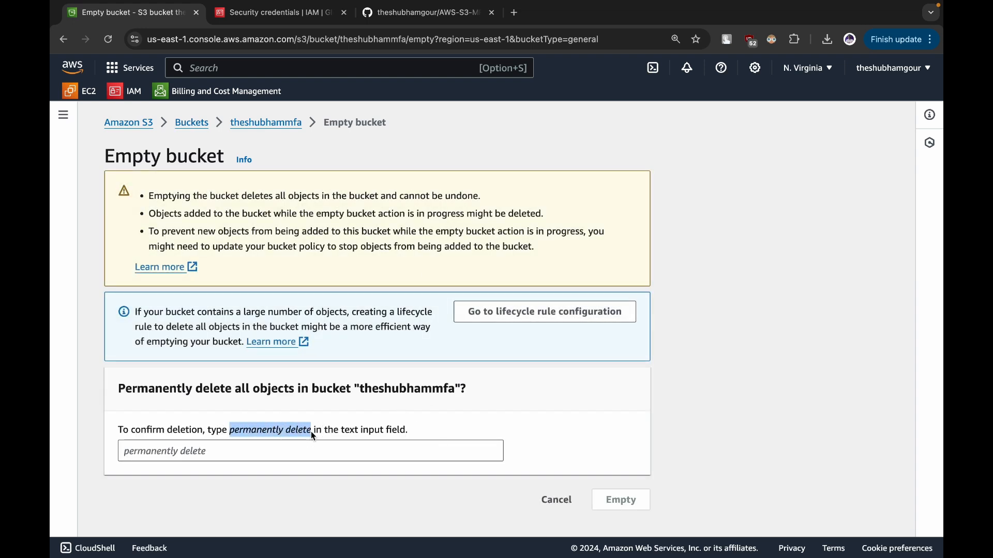
left_click(297, 445)
key("super+v")
left_click(619, 506)
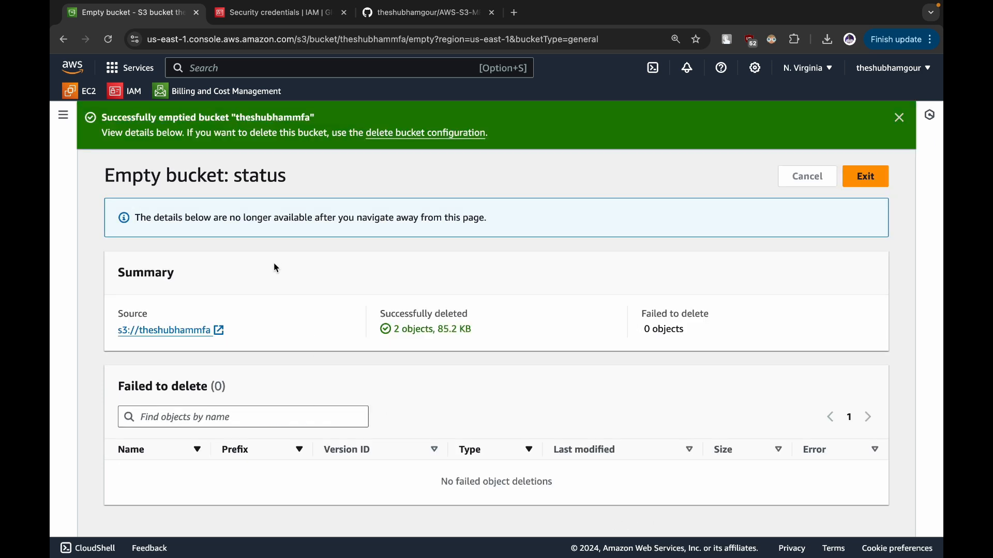
left_click(871, 180)
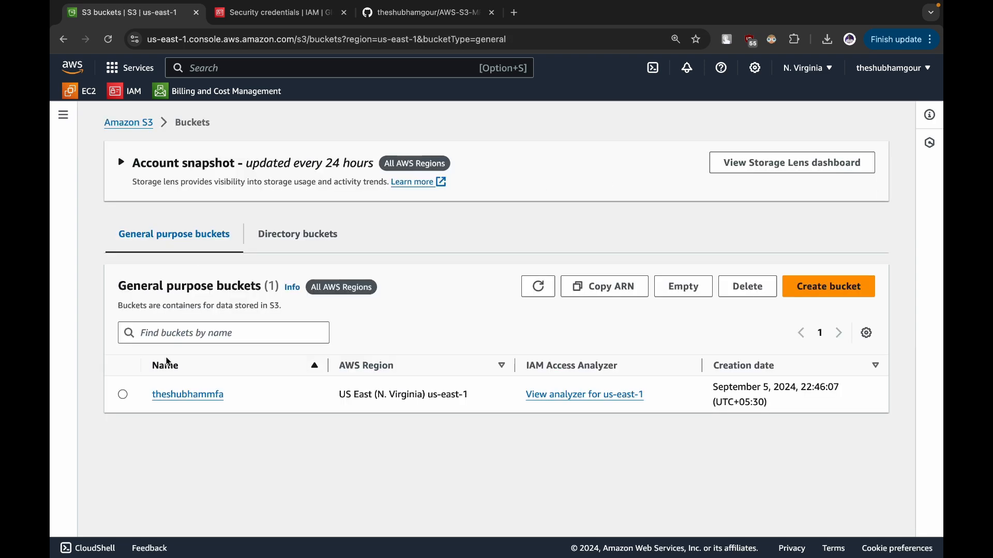
Step: Delete the empty theshubhammfa bucket, confirming by pasting its name
left_click(123, 395)
left_click(747, 287)
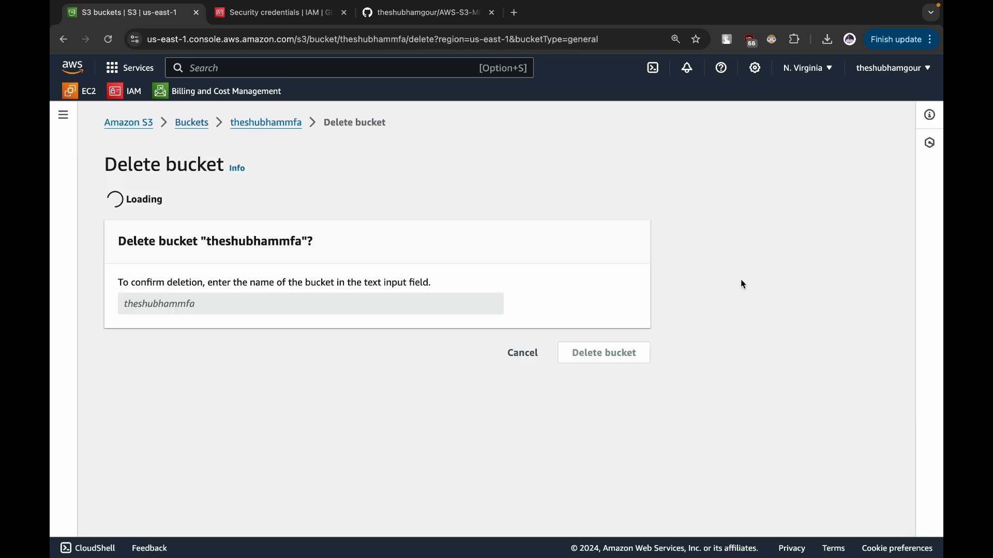
double_click(237, 374)
key("super+c")
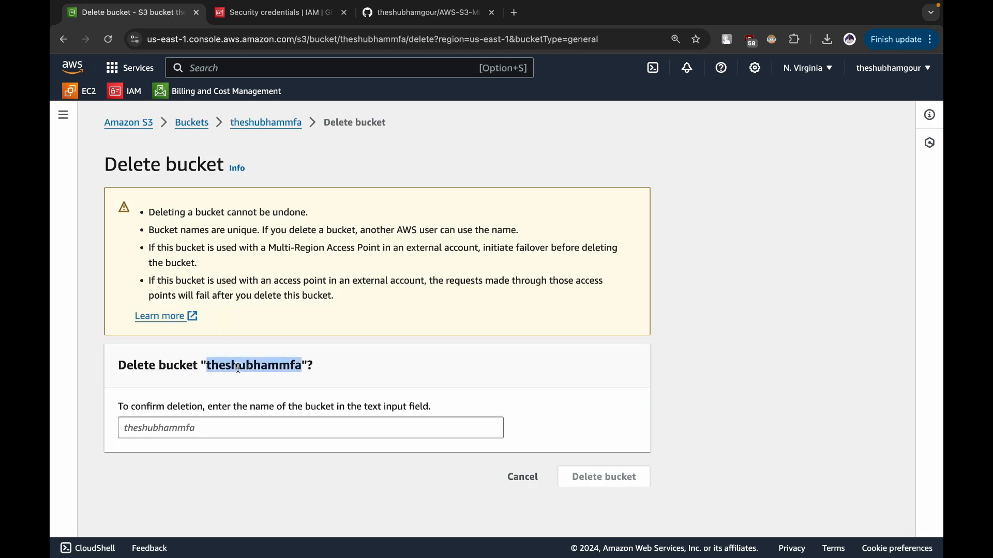
left_click(213, 426)
key("super+v")
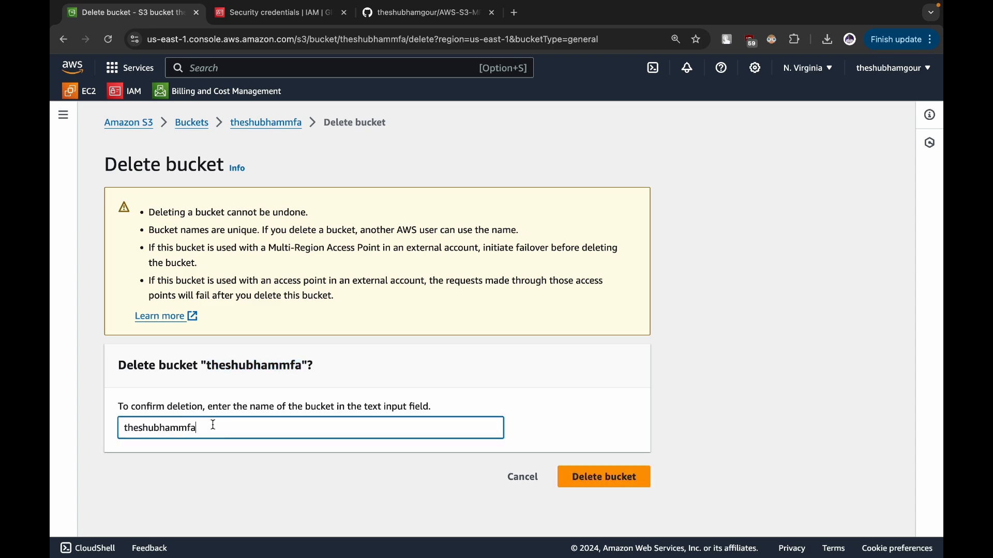
left_click(608, 476)
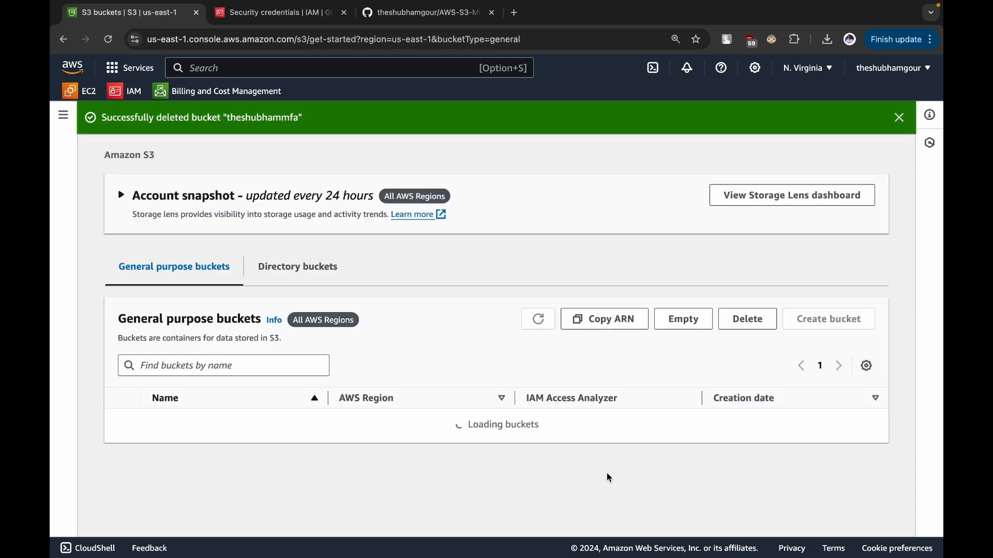